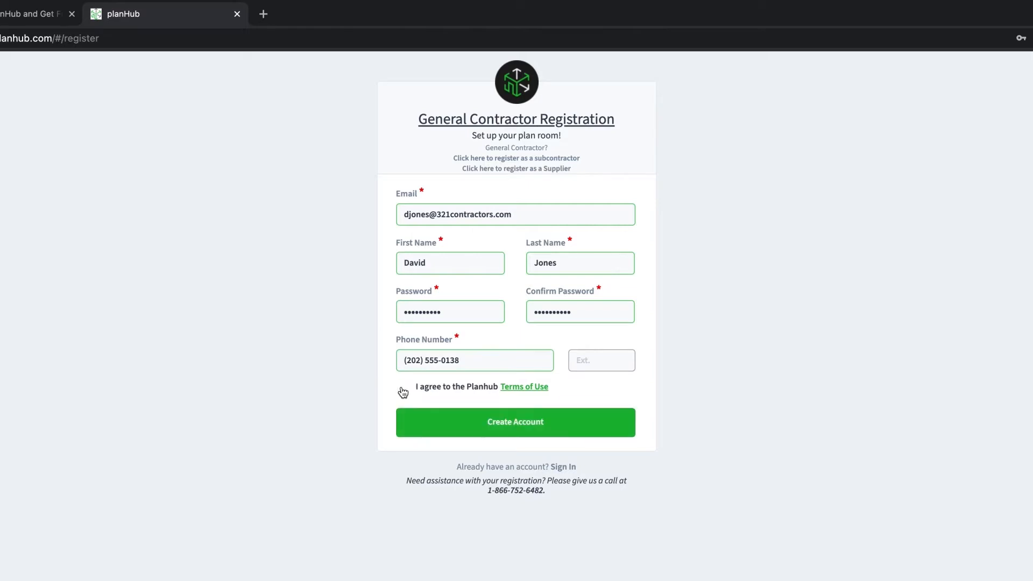
- Submit the filled-in General Contractor registration form with Create Account
{"action": "left_click", "coordinate": [412, 423]}
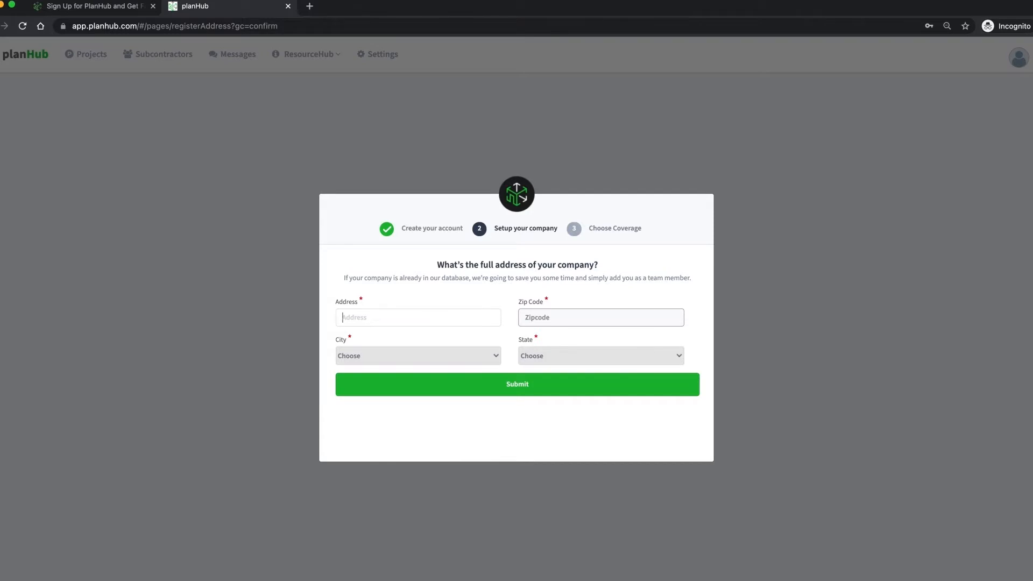
{"action": "key", "text": "Tab"}
{"action": "type", "text": "78207"}
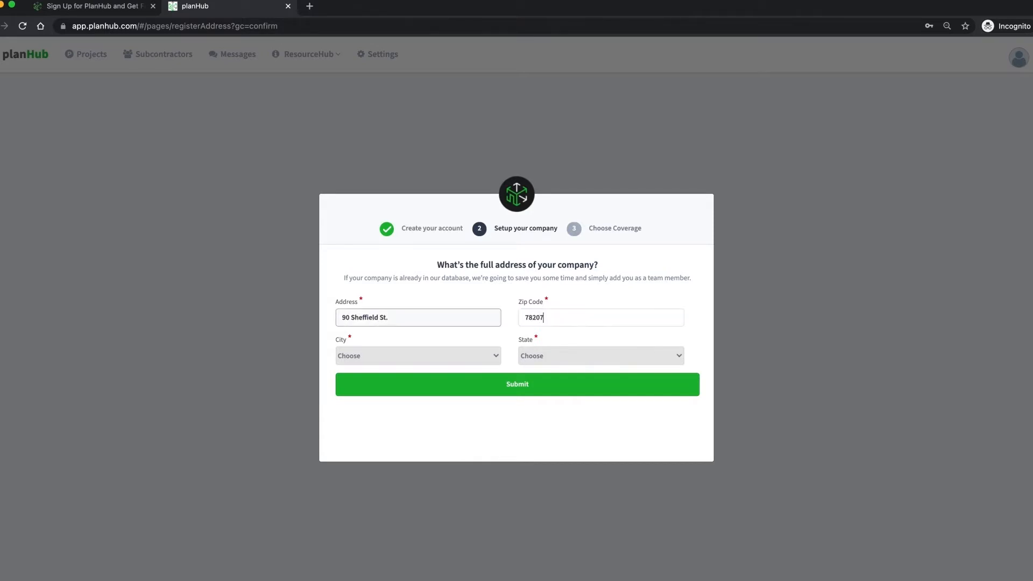
{"action": "left_click", "coordinate": [483, 360]}
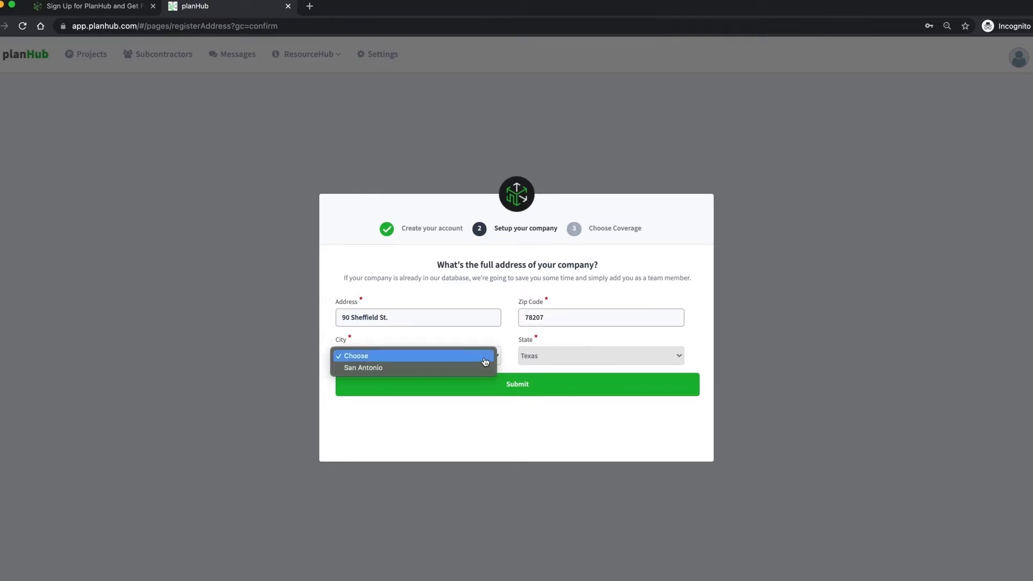
{"action": "left_click", "coordinate": [480, 369]}
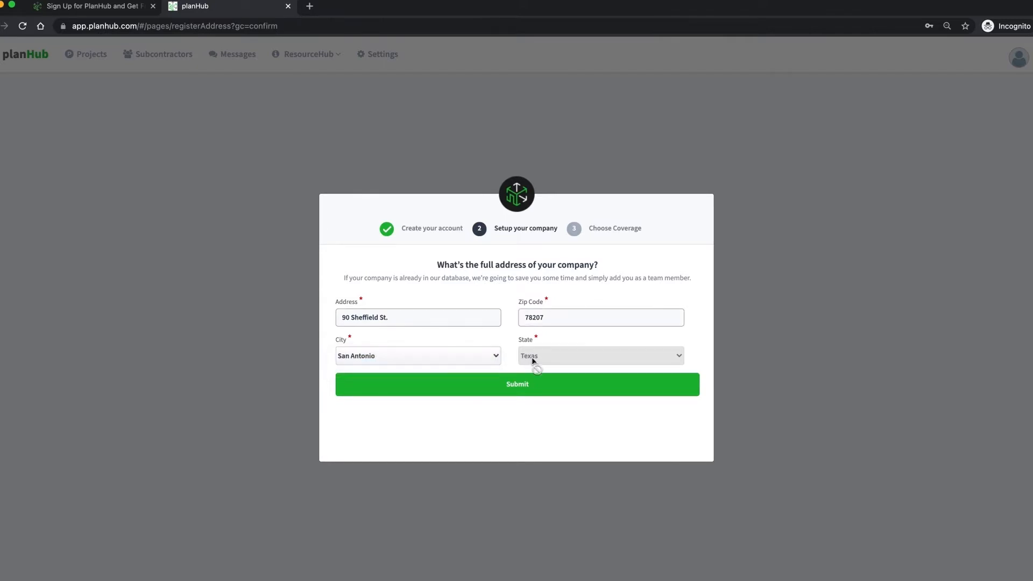
{"action": "left_click", "coordinate": [545, 385]}
- Name the company '321 Contractors' with description '321 Description' and sector Commercial
{"action": "type", "text": "321 Contractors"}
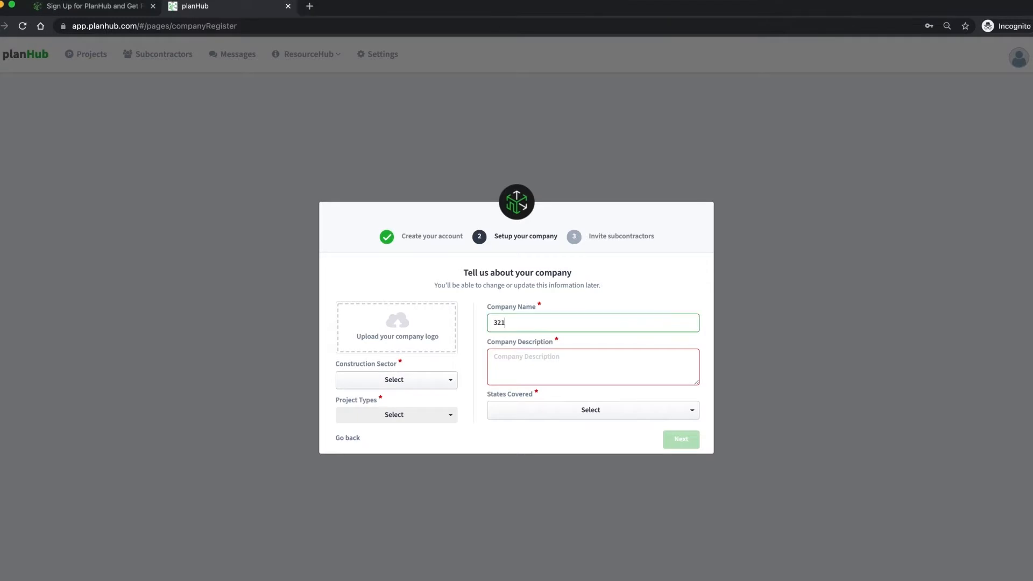
{"action": "key", "text": "Tab"}
{"action": "type", "text": "321 Description"}
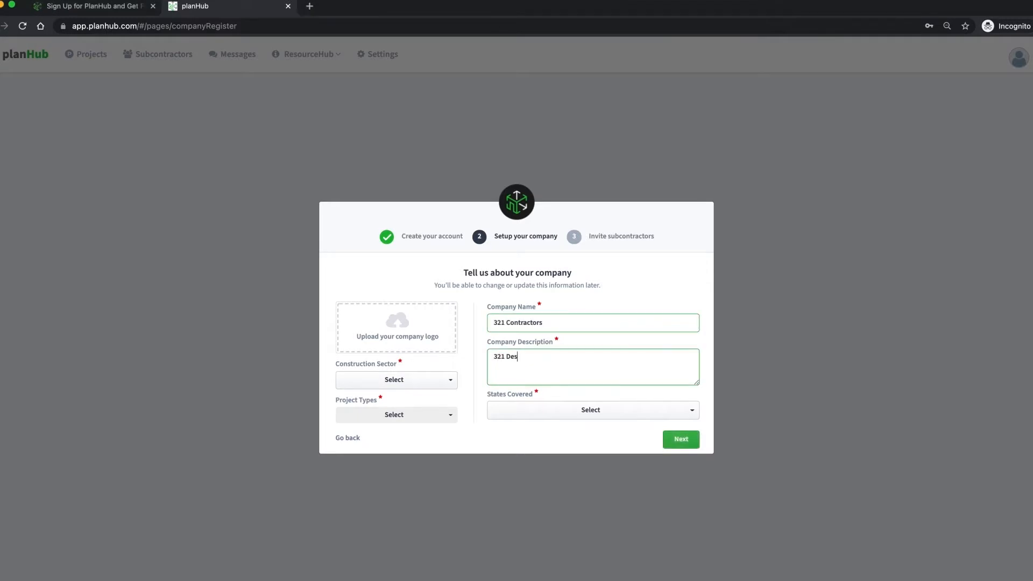
{"action": "left_click", "coordinate": [451, 380]}
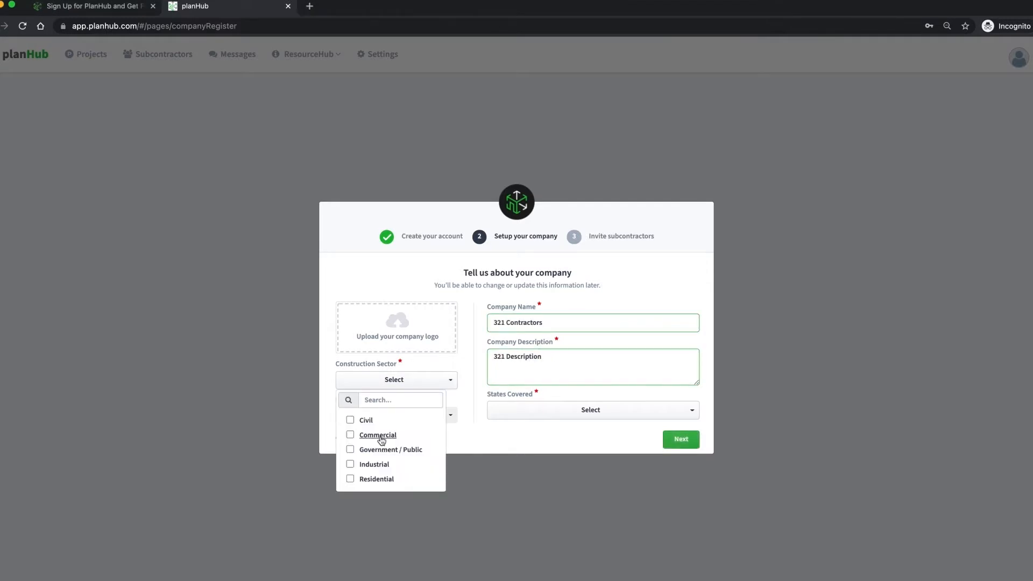
{"action": "left_click", "coordinate": [358, 434]}
{"action": "left_click", "coordinate": [473, 438]}
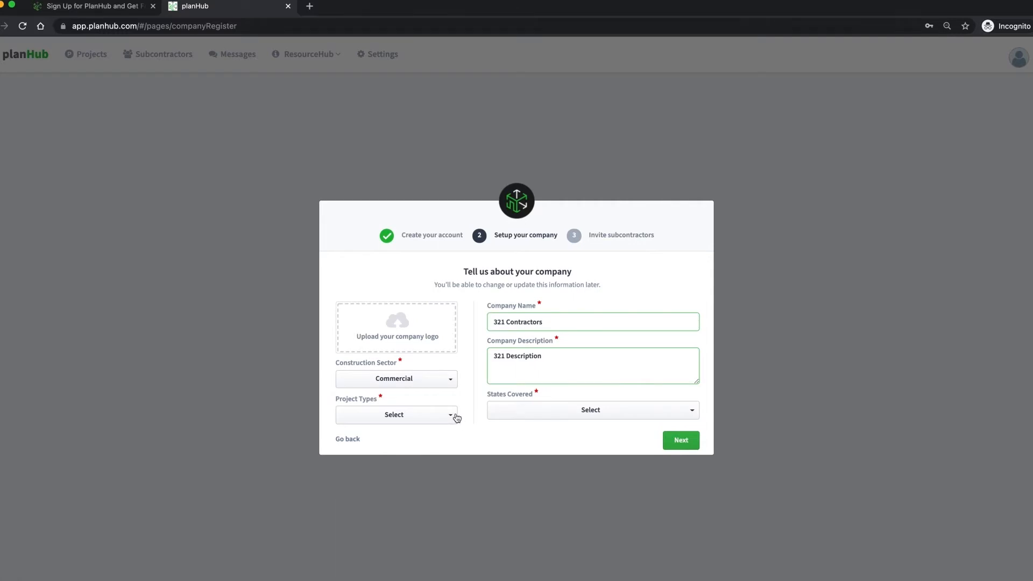
- Choose Restaurant and Mixed-Use project types and Texas as the covered state
{"action": "left_click", "coordinate": [456, 417]}
{"action": "scroll", "coordinate": [350, 511], "scroll_direction": "down", "scroll_amount": 10}
{"action": "left_click", "coordinate": [350, 526]}
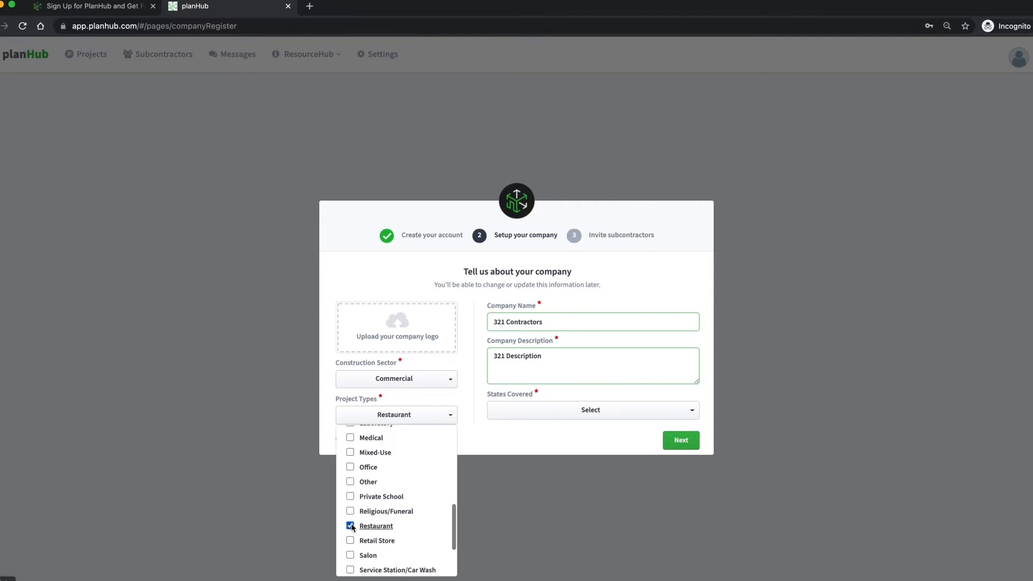
{"action": "left_click", "coordinate": [350, 453]}
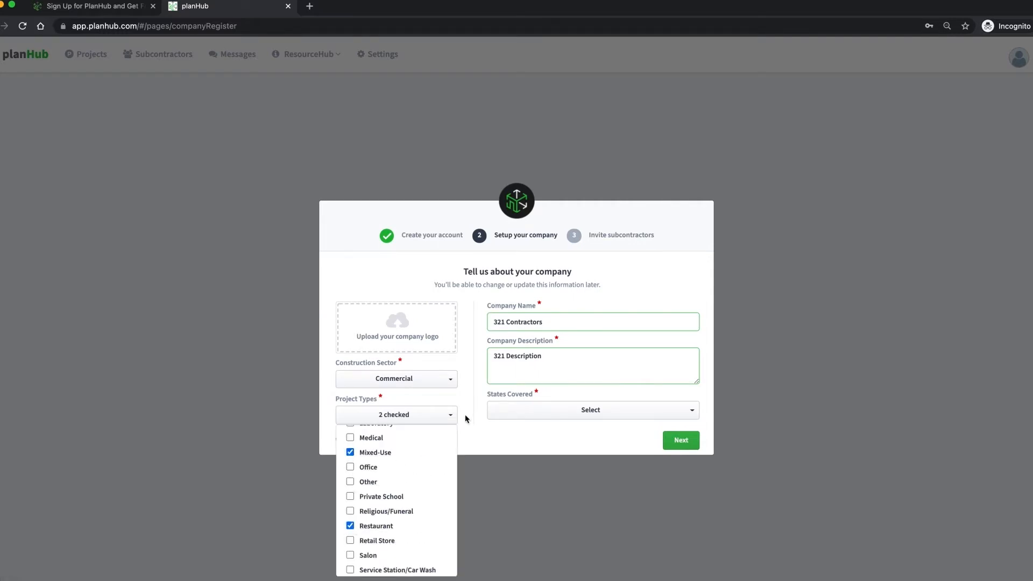
{"action": "left_click", "coordinate": [471, 426]}
{"action": "left_click", "coordinate": [522, 417]}
{"action": "scroll", "coordinate": [523, 495], "scroll_direction": "down", "scroll_amount": 10}
{"action": "left_click", "coordinate": [516, 438]}
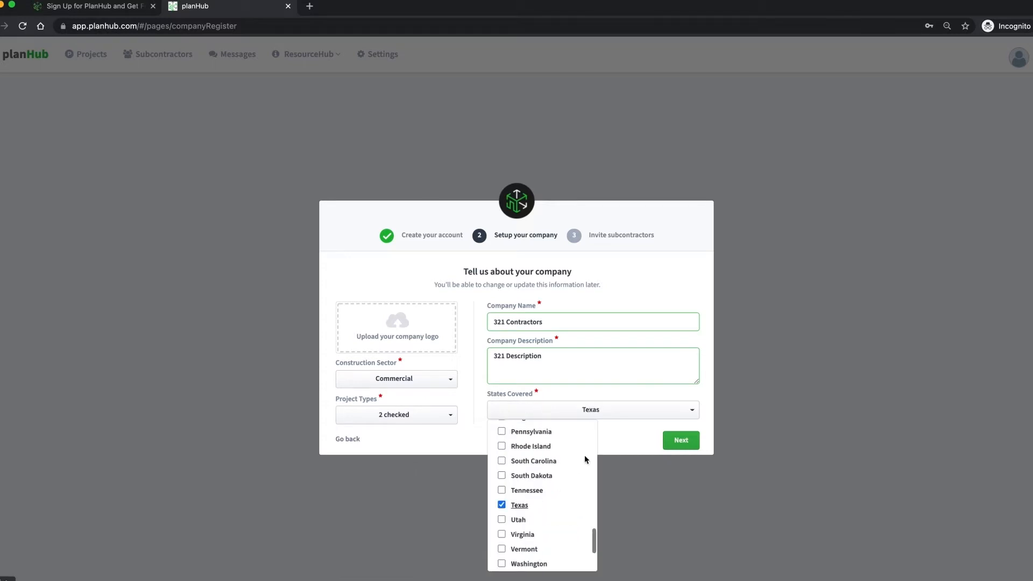
{"action": "left_click", "coordinate": [611, 439]}
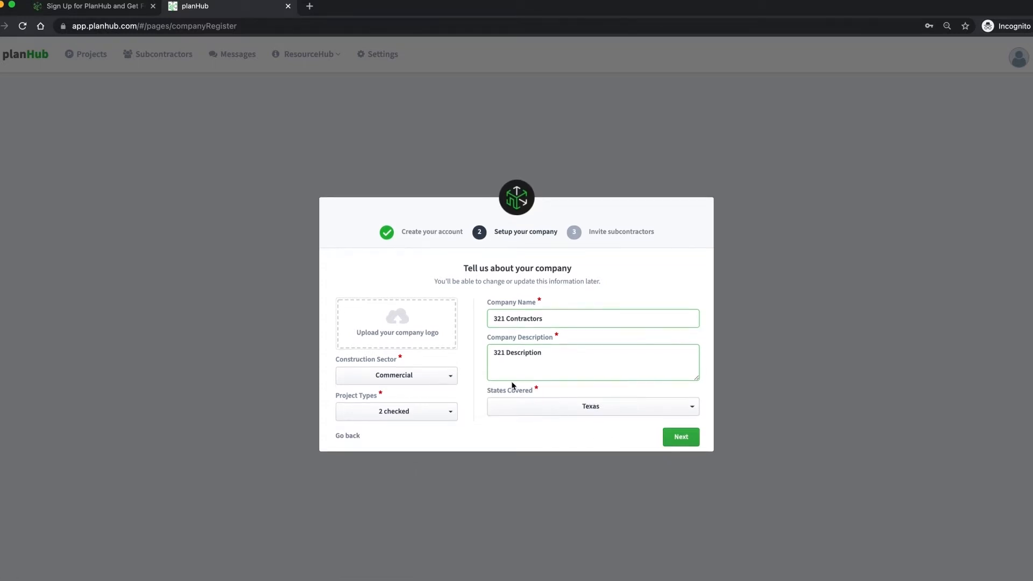
- Upload 321_Logo.jpg as the company logo and continue to the next step
{"action": "left_click", "coordinate": [456, 349]}
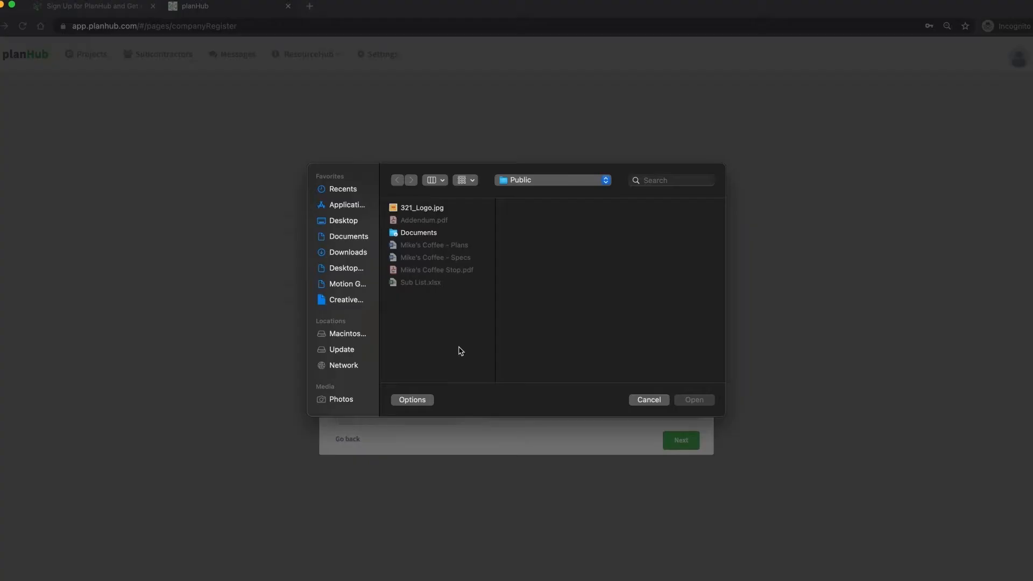
{"action": "left_click", "coordinate": [423, 209]}
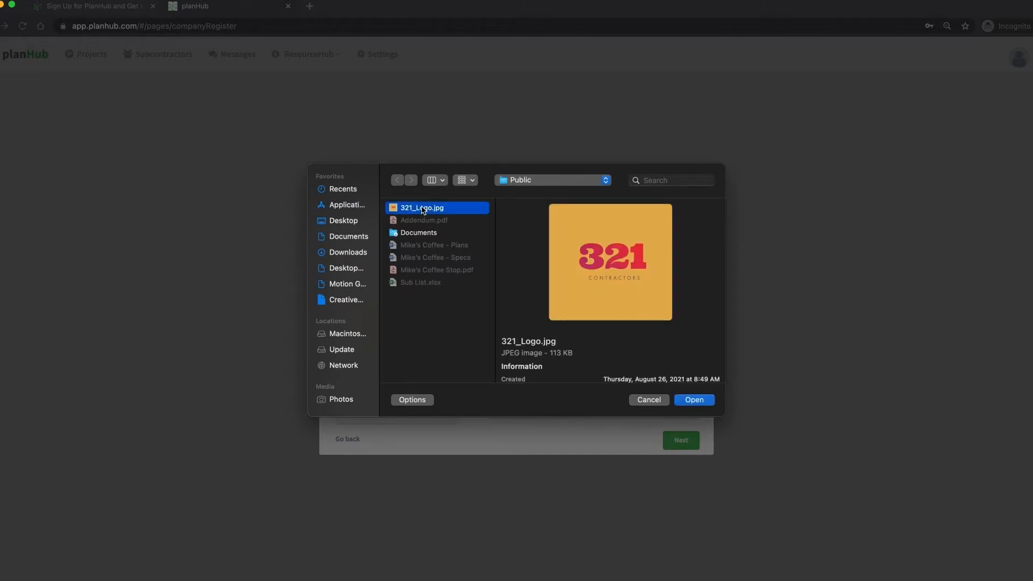
{"action": "left_click", "coordinate": [694, 401]}
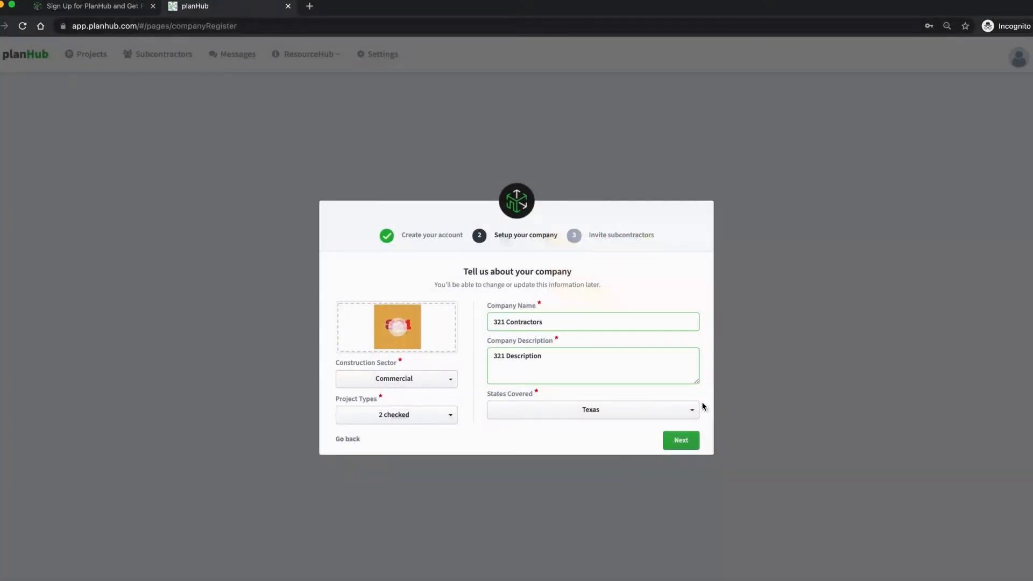
{"action": "left_click", "coordinate": [691, 440]}
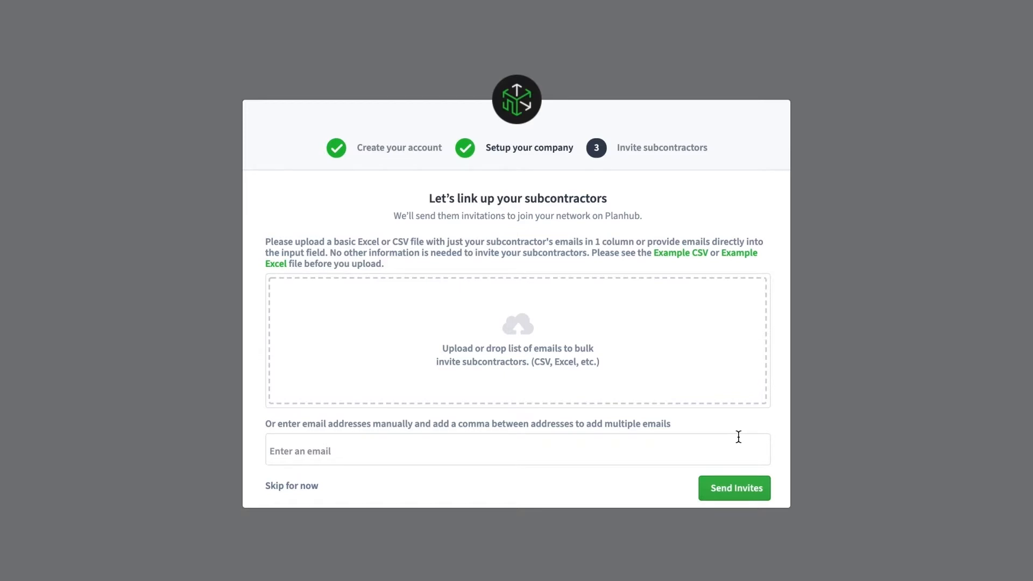
- Upload the Sub List.xlsx subcontractor spreadsheet
{"action": "left_click", "coordinate": [734, 374]}
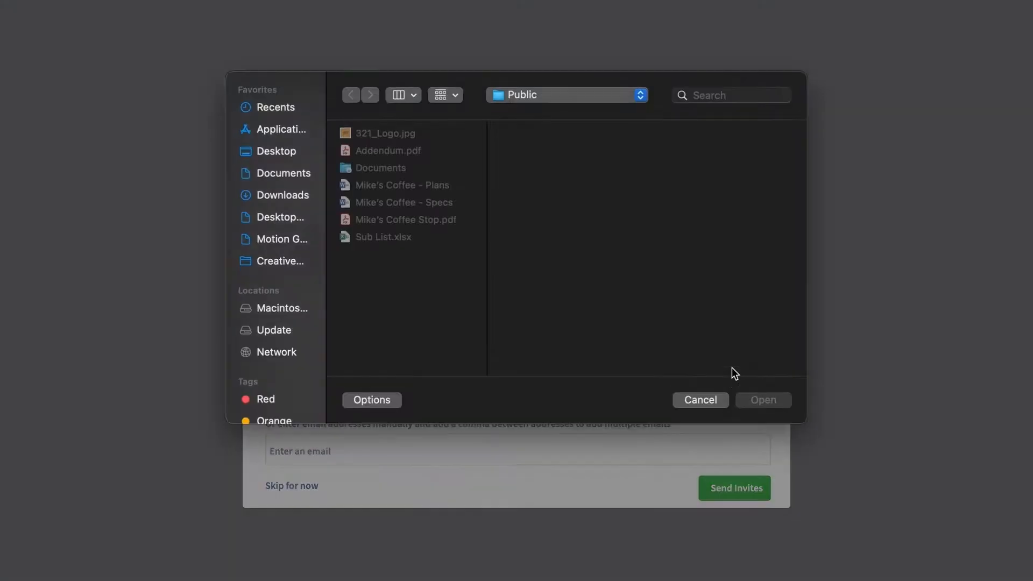
{"action": "left_click", "coordinate": [386, 242]}
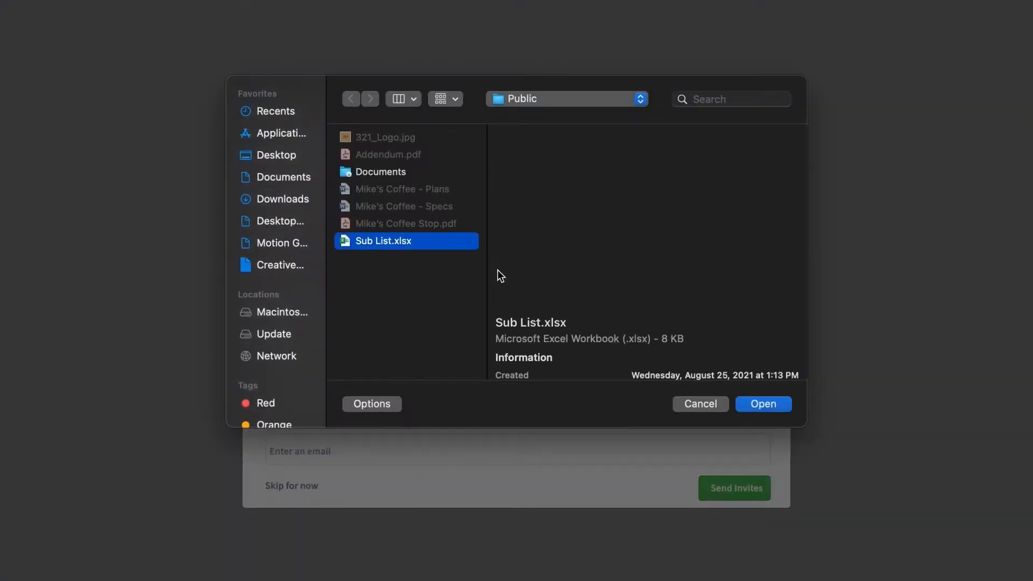
{"action": "left_click", "coordinate": [744, 403]}
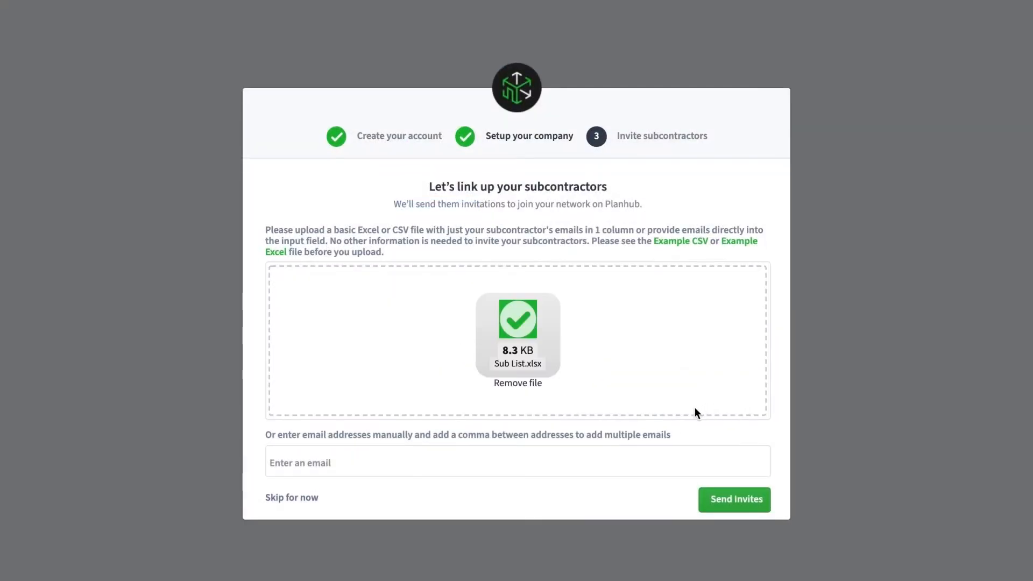
- Add a subcontractor's e-mail address to the invite list
{"action": "left_click", "coordinate": [627, 453]}
{"action": "key", "text": "Return"}
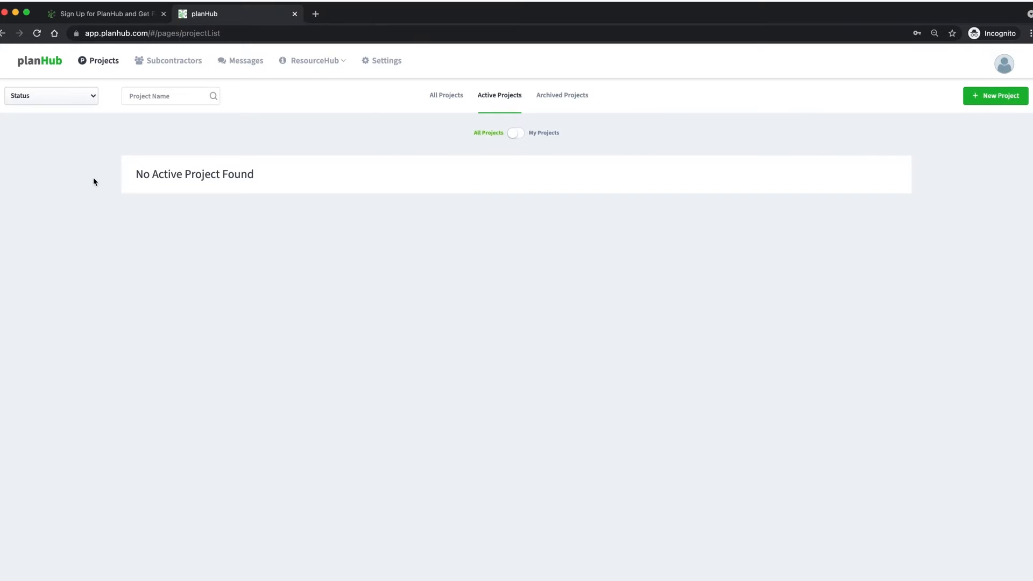
- On the Subcontractors page, add subcontractors by uploading Sub List.xlsx
{"action": "left_click", "coordinate": [182, 65]}
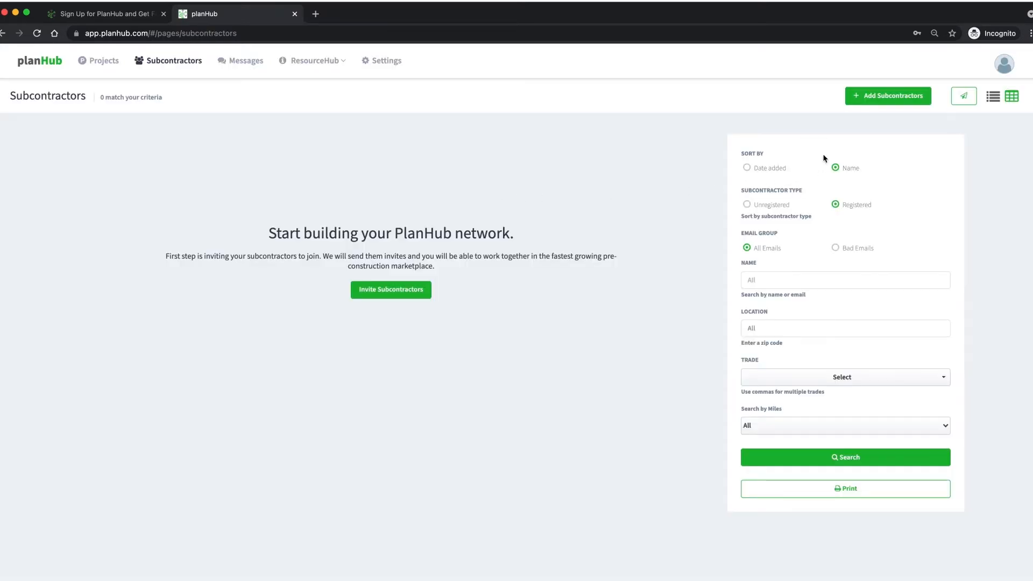
{"action": "left_click", "coordinate": [878, 97]}
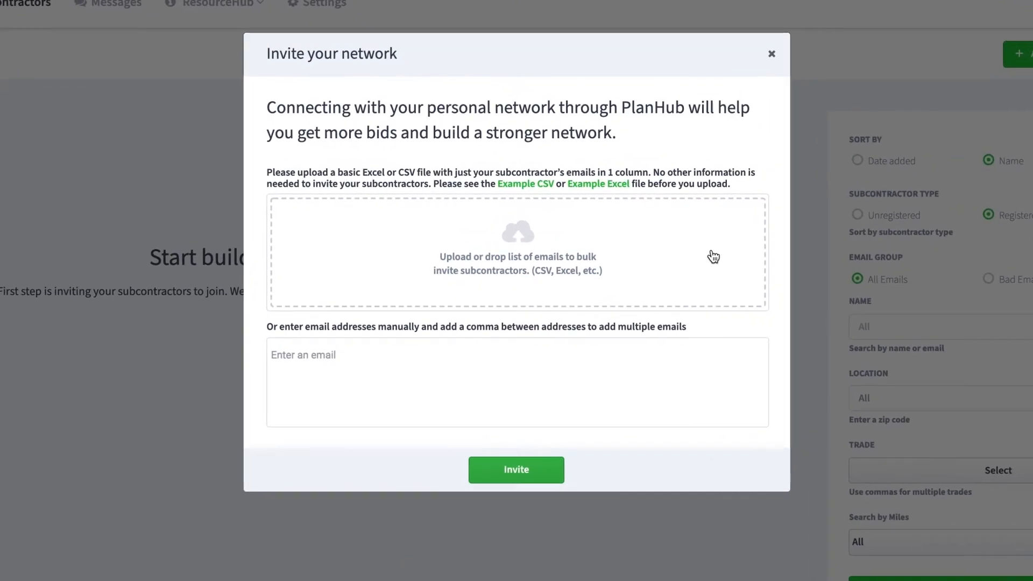
{"action": "left_click", "coordinate": [713, 256]}
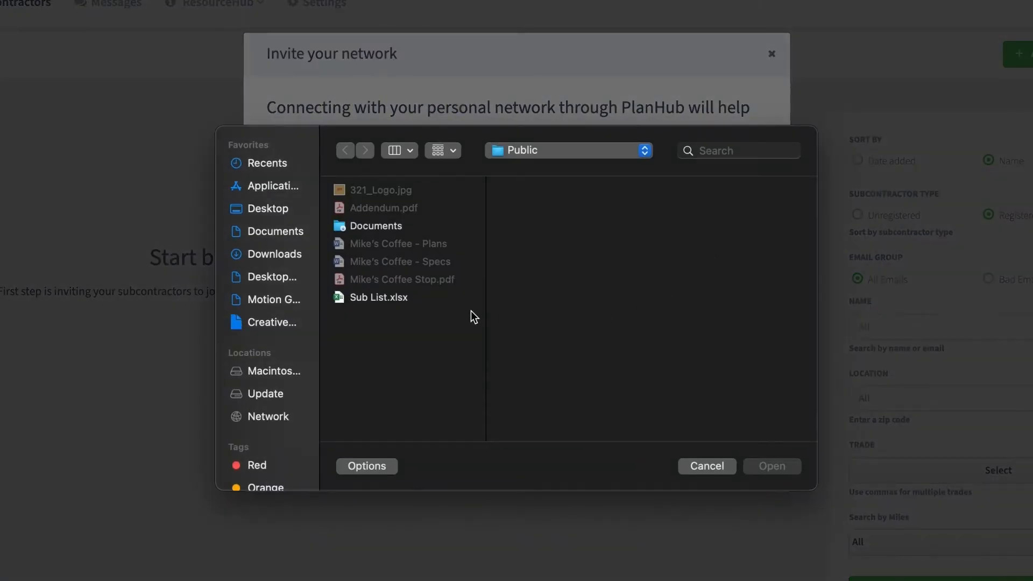
{"action": "left_click", "coordinate": [397, 299]}
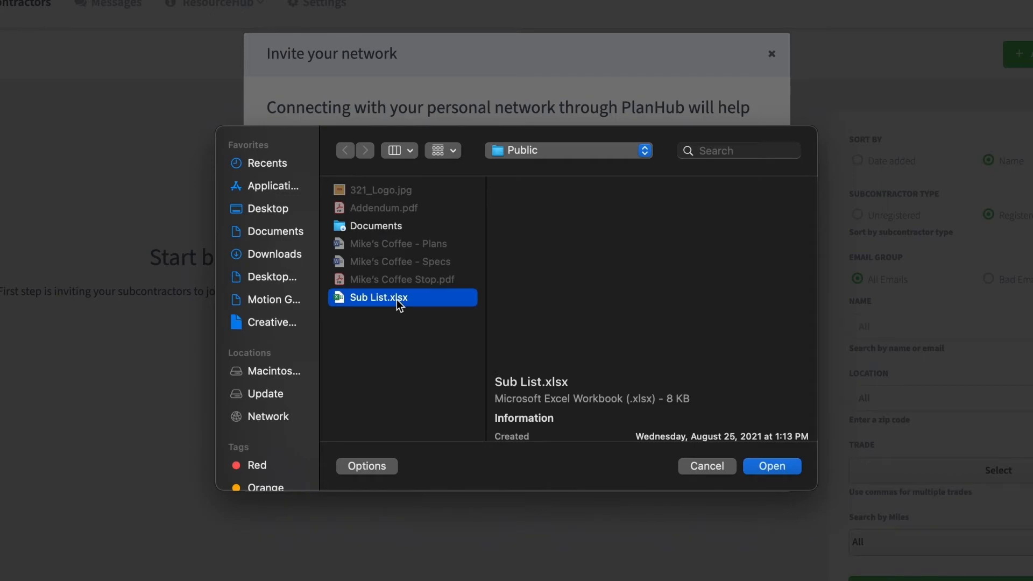
{"action": "left_click", "coordinate": [760, 467]}
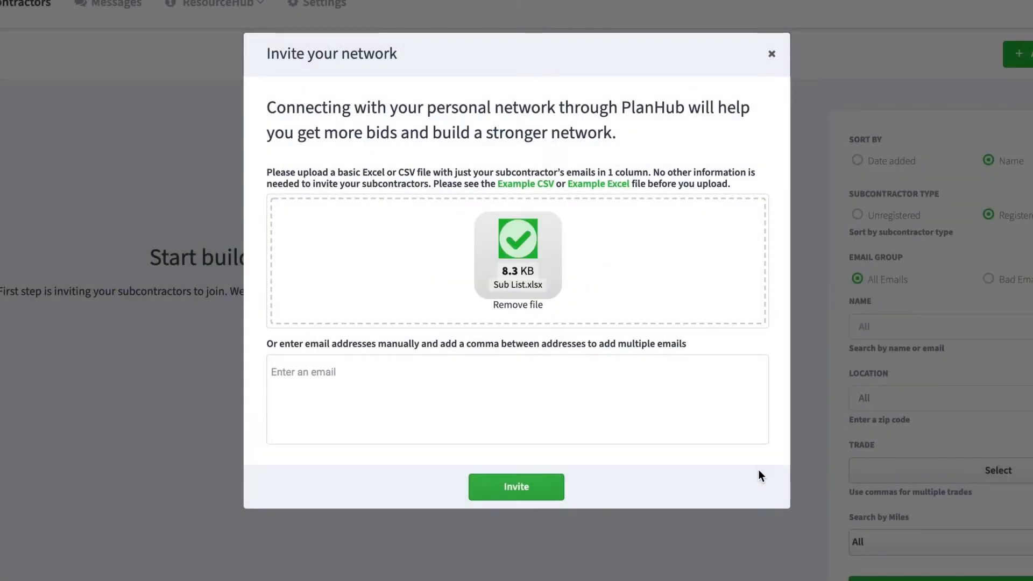
- Add one more subcontractor's e-mail address and send the invitations
{"action": "left_click", "coordinate": [503, 364]}
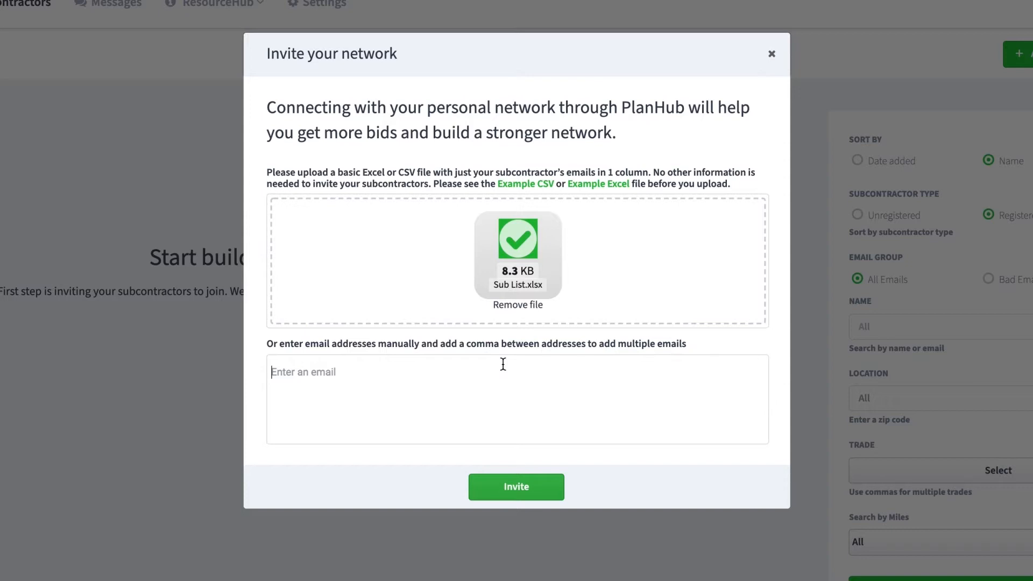
{"action": "key", "text": "Return"}
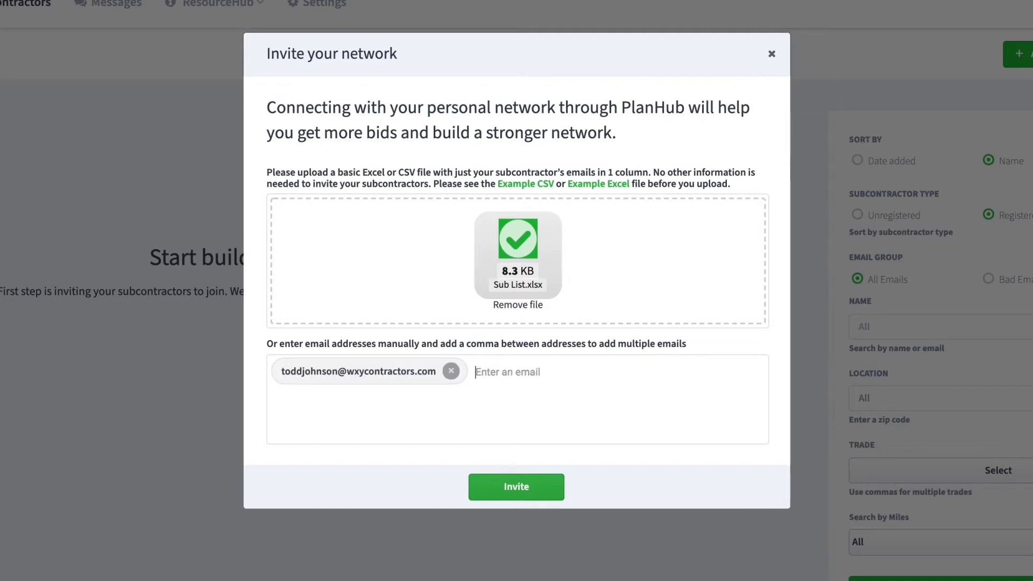
{"action": "left_click", "coordinate": [499, 486]}
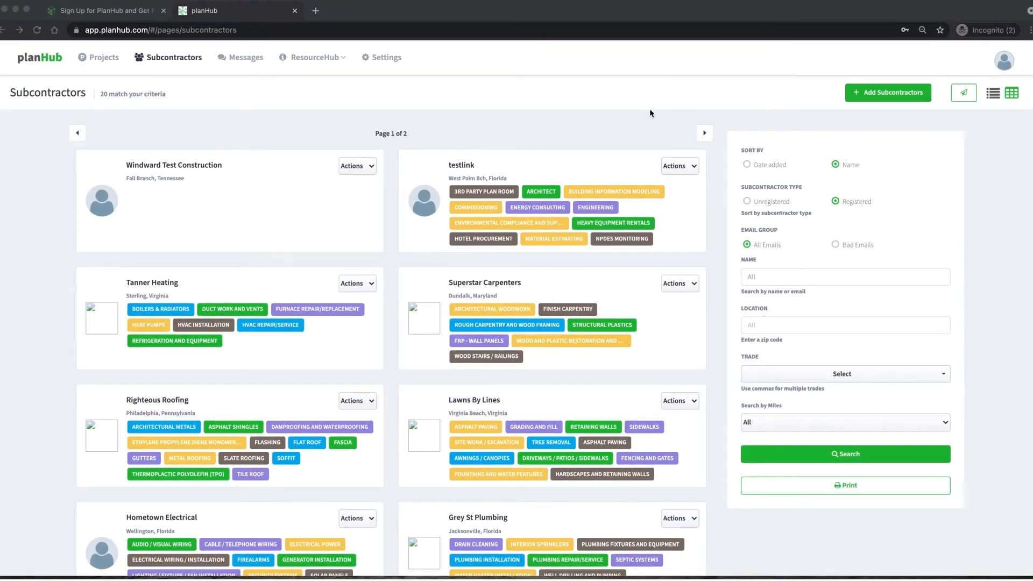
- View All Projects and open the actions for Windward Test Construction
{"action": "left_click", "coordinate": [649, 116]}
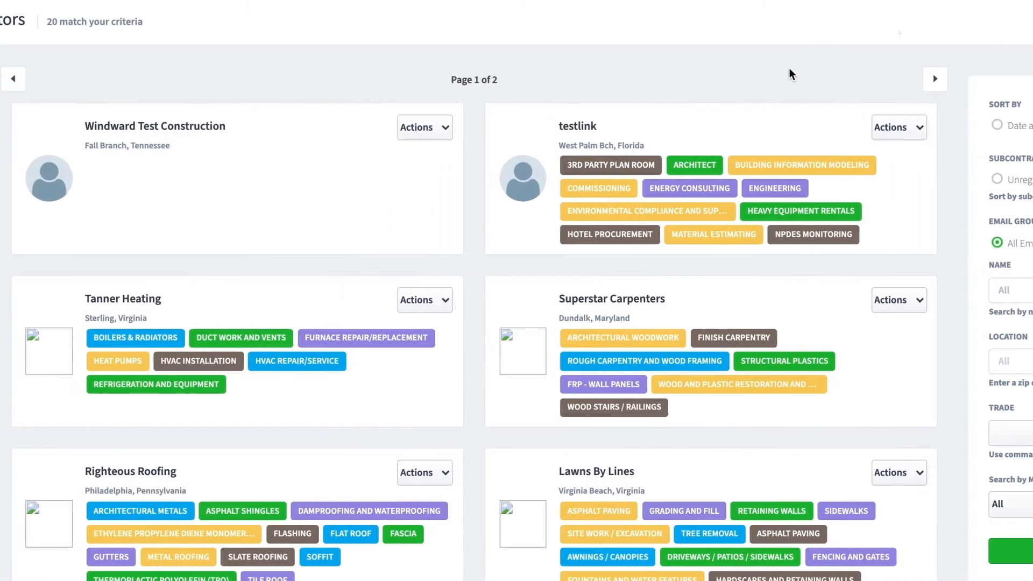
{"action": "left_click", "coordinate": [461, 129]}
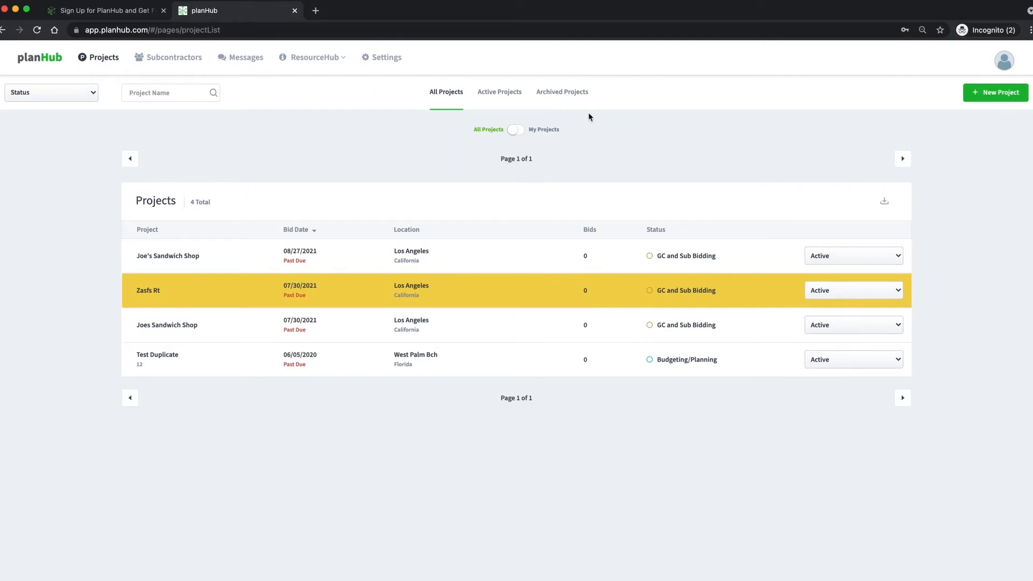
{"action": "left_click", "coordinate": [982, 97]}
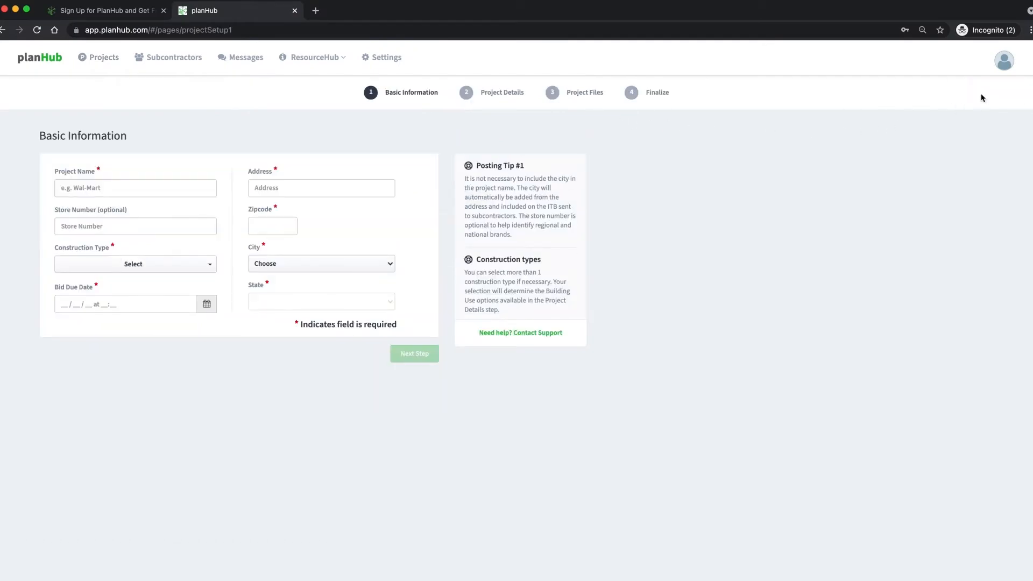
{"action": "type", "text": "Mike's"}
{"action": "type", "text": " Coffee Stop"}
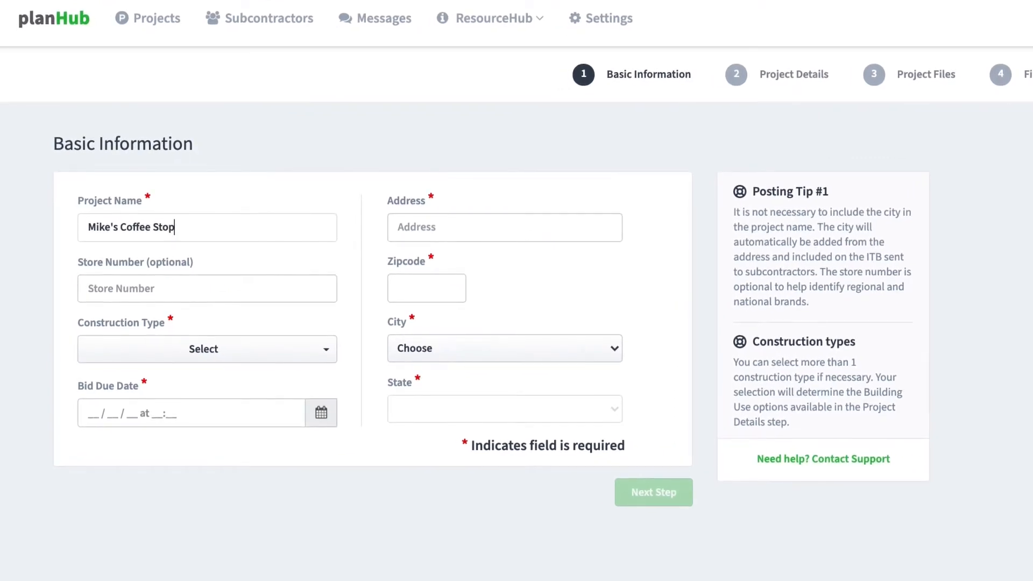
{"action": "left_click", "coordinate": [505, 227]}
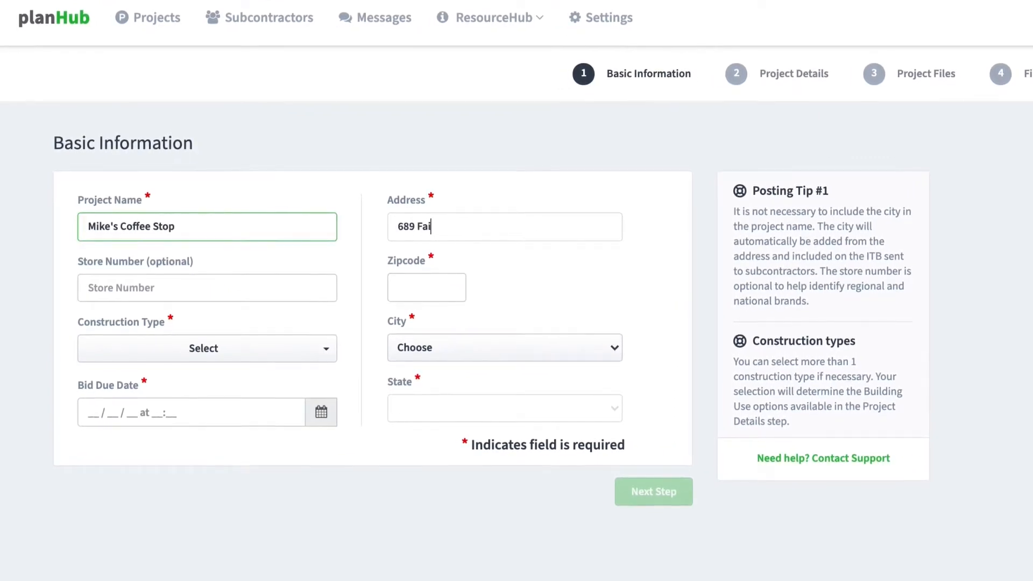
{"action": "key", "text": "Tab"}
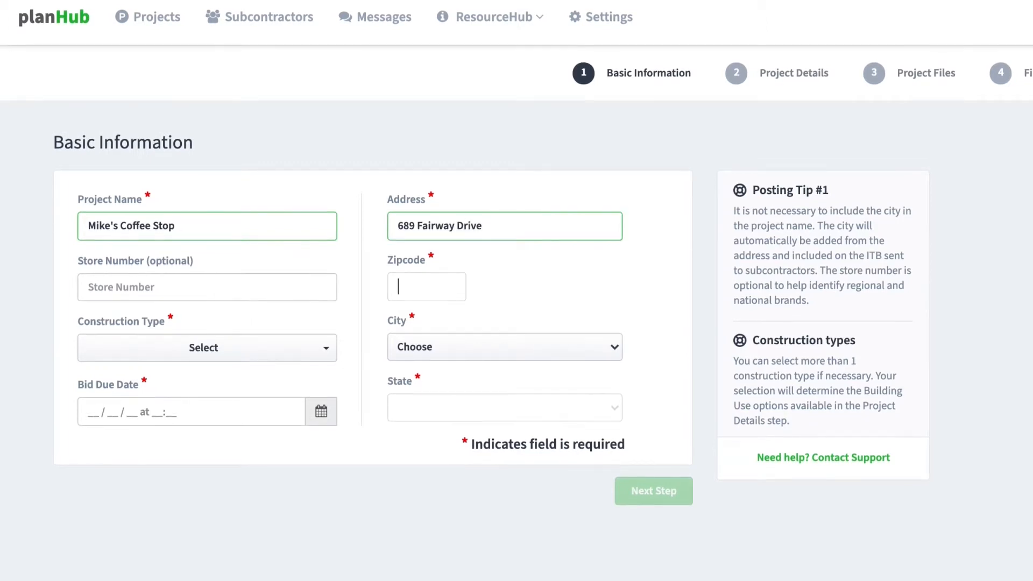
{"action": "type", "text": "78723"}
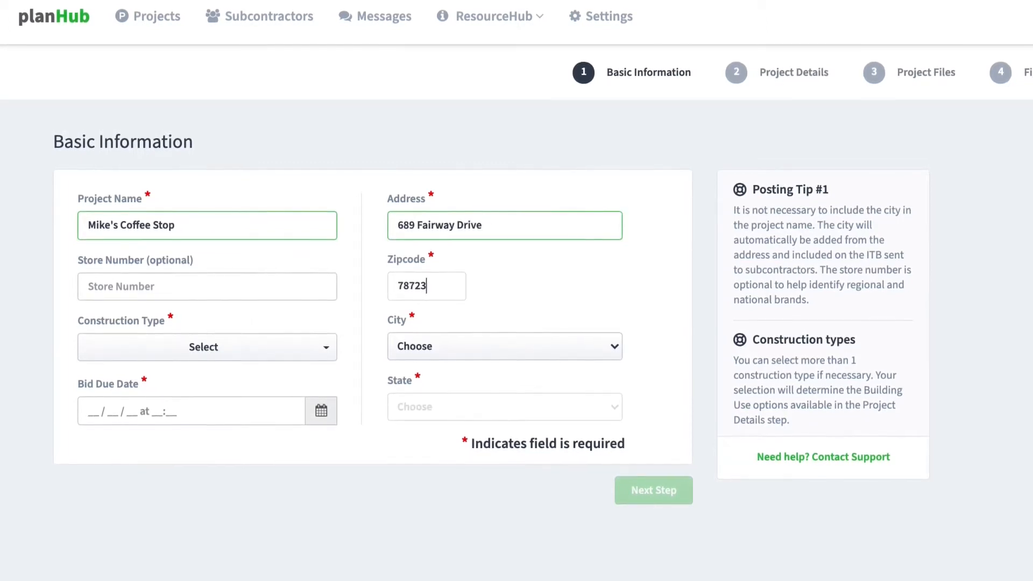
{"action": "left_click", "coordinate": [606, 342]}
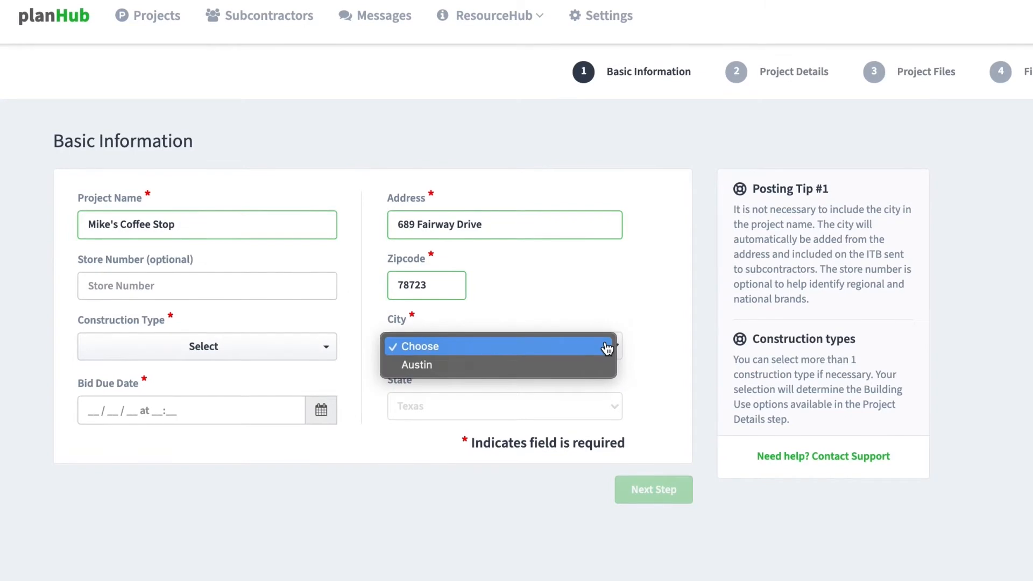
{"action": "left_click", "coordinate": [583, 370]}
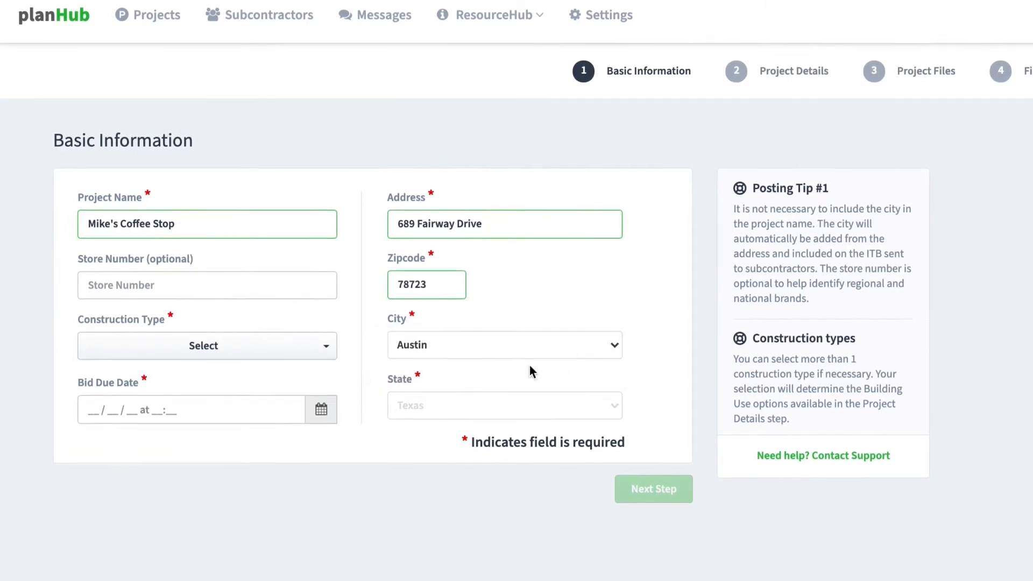
- Set construction type to Commercial and bid due date to October 22, 2021
{"action": "left_click", "coordinate": [326, 347]}
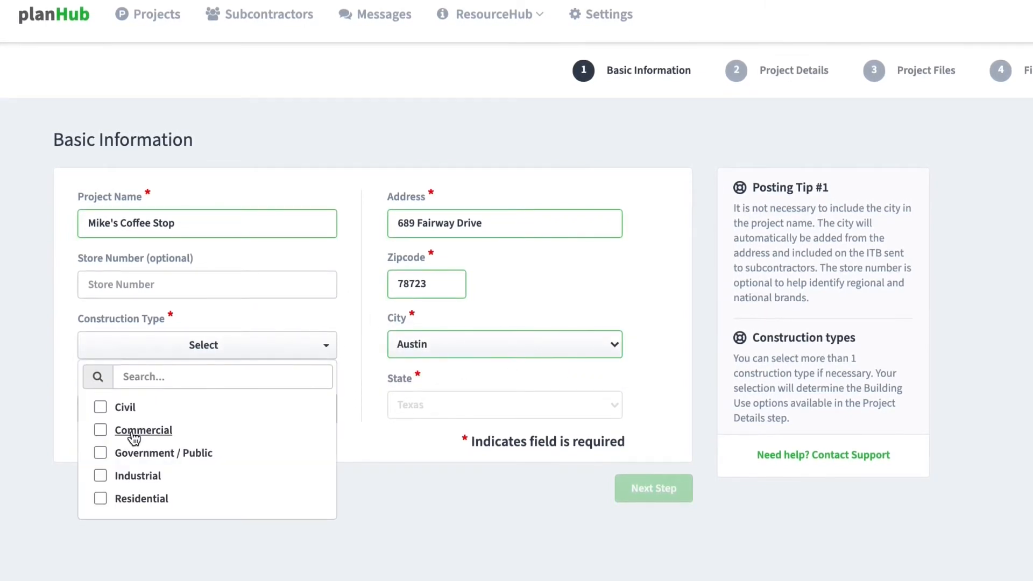
{"action": "left_click", "coordinate": [134, 433]}
{"action": "left_click", "coordinate": [347, 357]}
{"action": "left_click", "coordinate": [323, 408]}
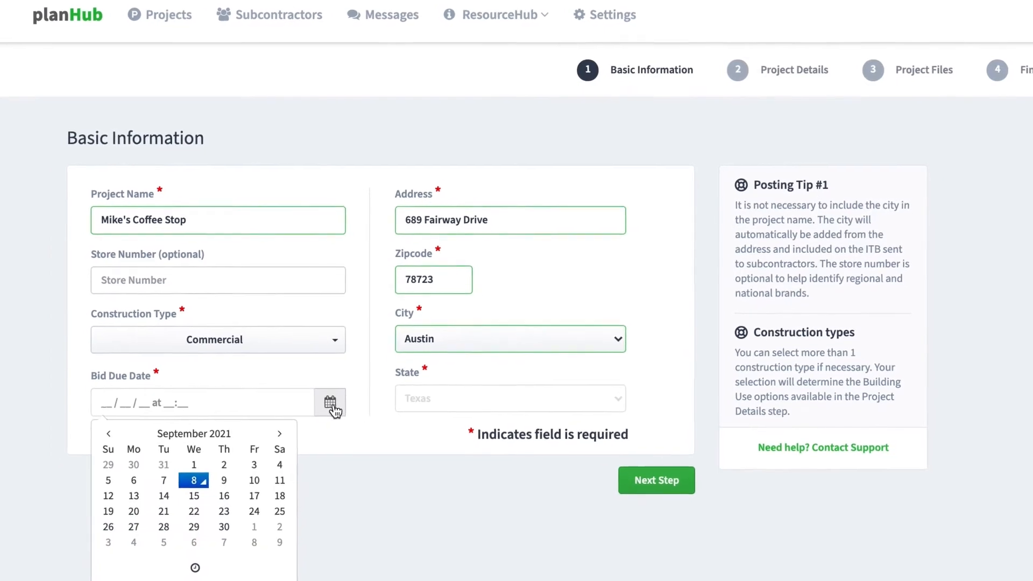
{"action": "left_click", "coordinate": [279, 434]}
{"action": "left_click", "coordinate": [266, 503]}
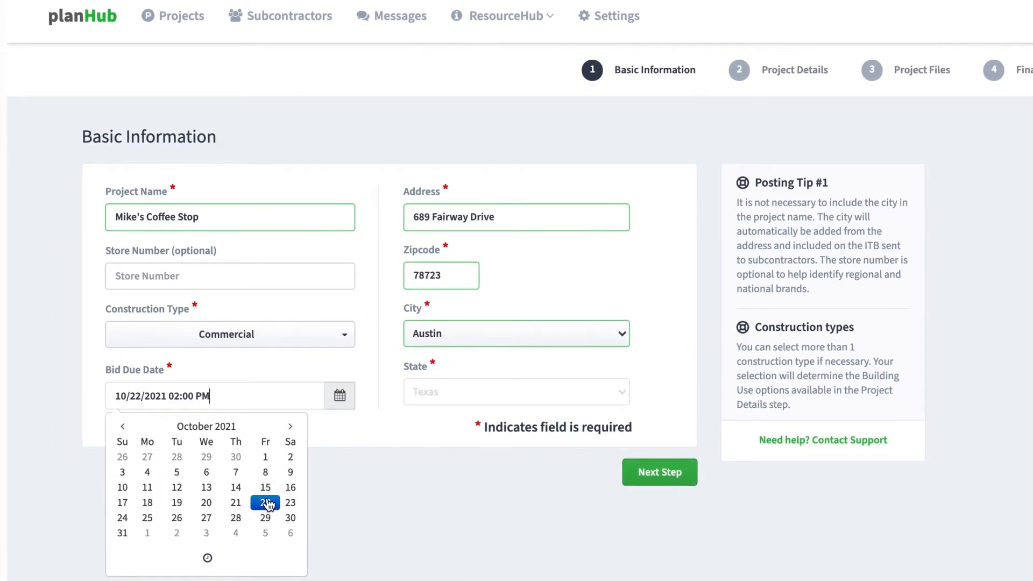
{"action": "left_click", "coordinate": [325, 427]}
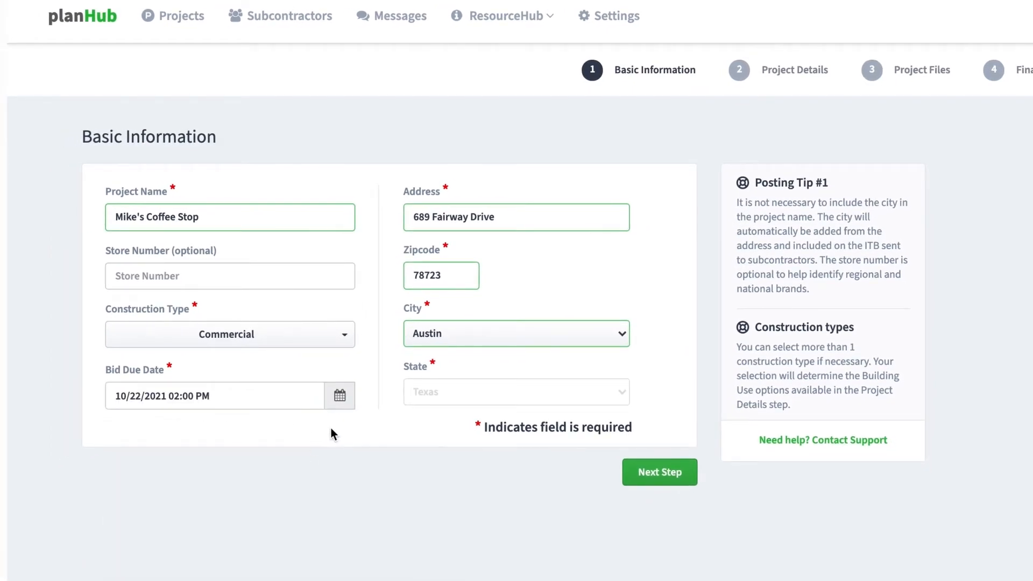
- Set GC and Sub Bidding, New Construction w/ Site Work, Restaurant, description 'Submit RFIs by October 22nd.'
{"action": "left_click", "coordinate": [636, 481]}
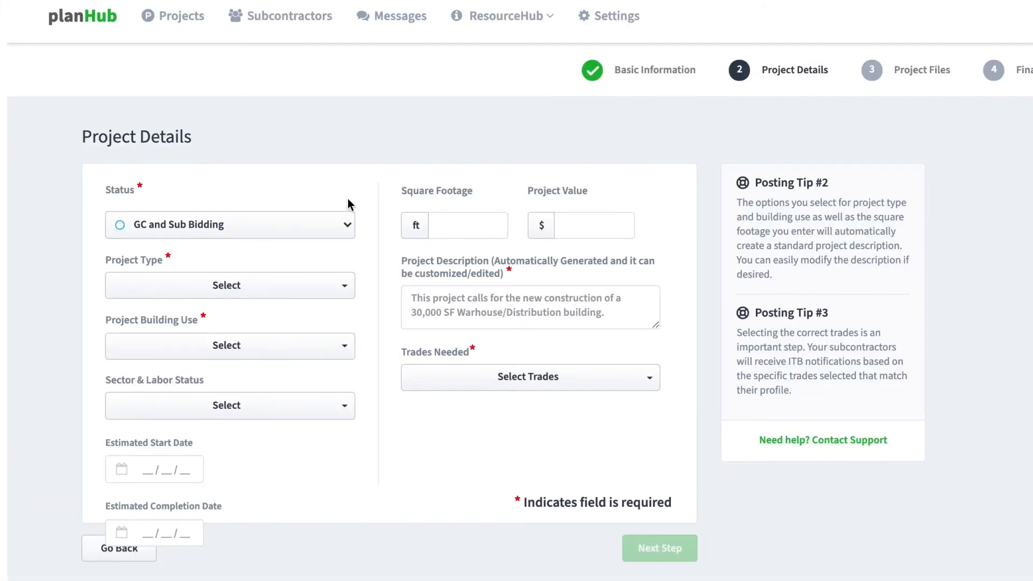
{"action": "left_click", "coordinate": [348, 226]}
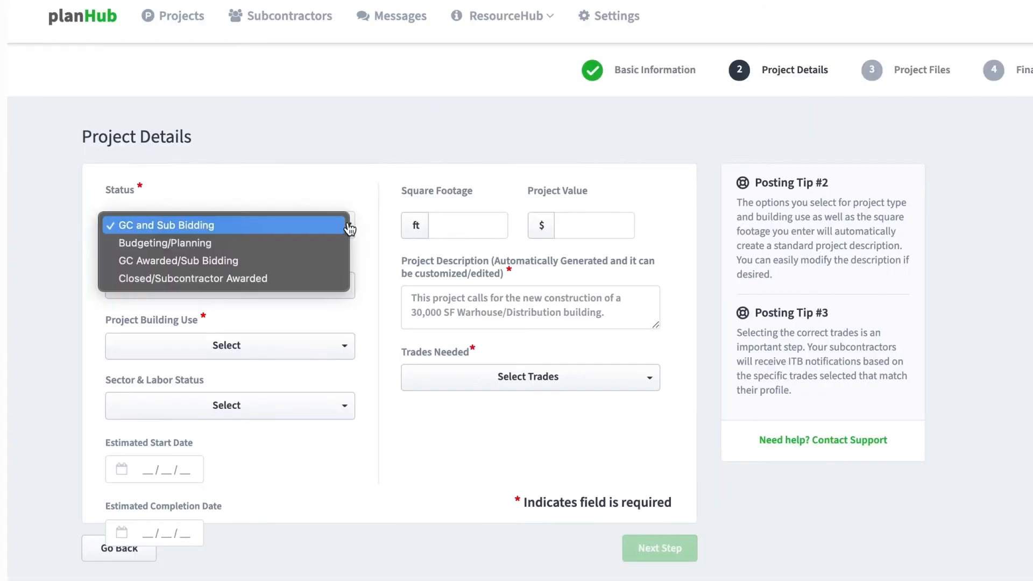
{"action": "left_click", "coordinate": [349, 228]}
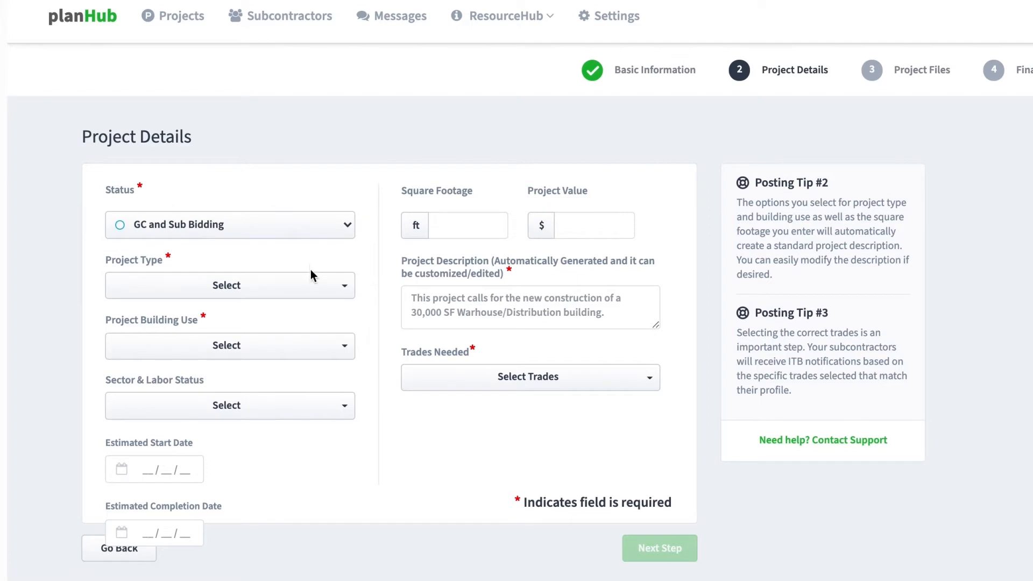
{"action": "left_click", "coordinate": [316, 285]}
{"action": "left_click", "coordinate": [243, 396]}
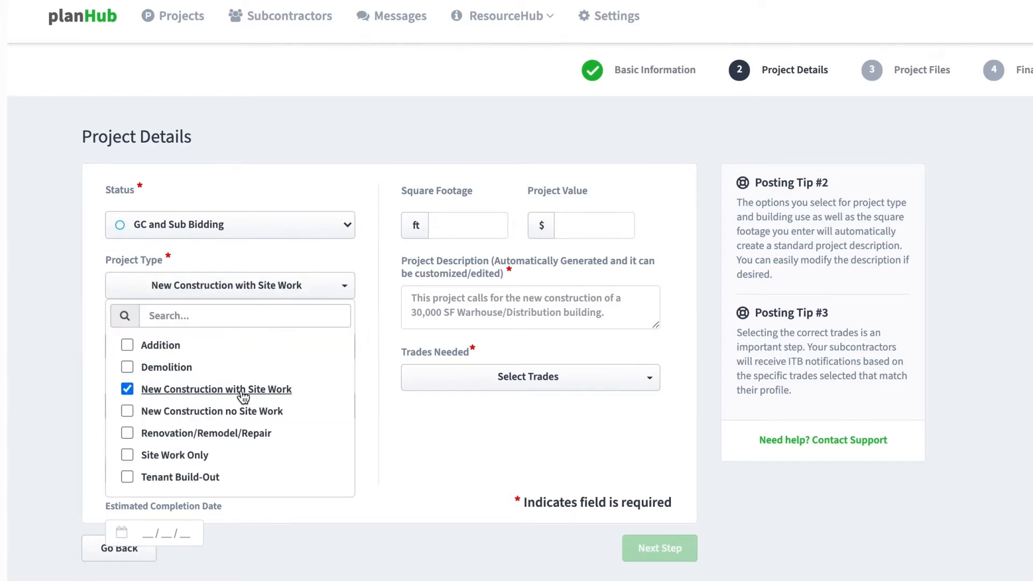
{"action": "left_click", "coordinate": [332, 344]}
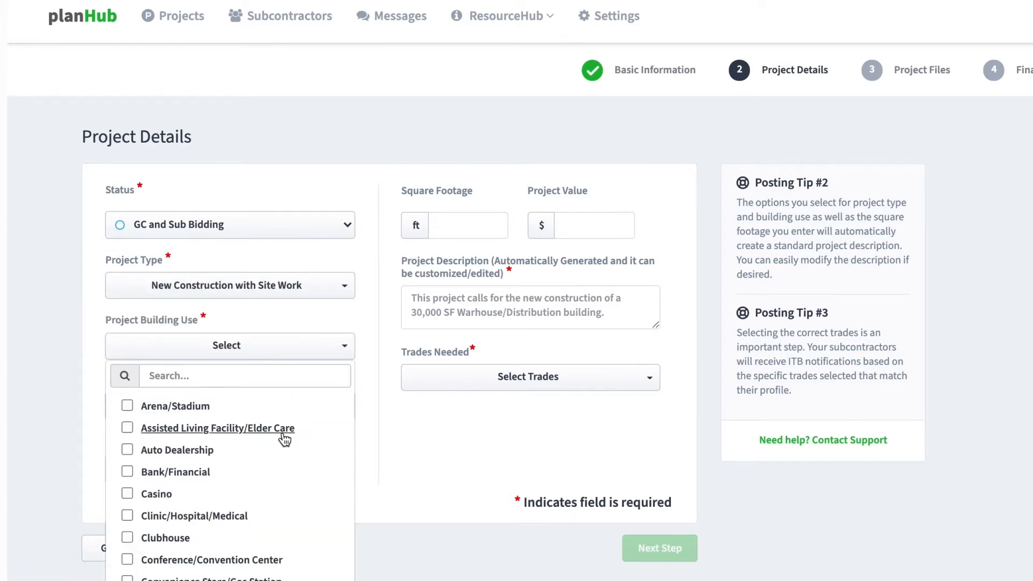
{"action": "scroll", "coordinate": [260, 458], "scroll_direction": "down", "scroll_amount": 10}
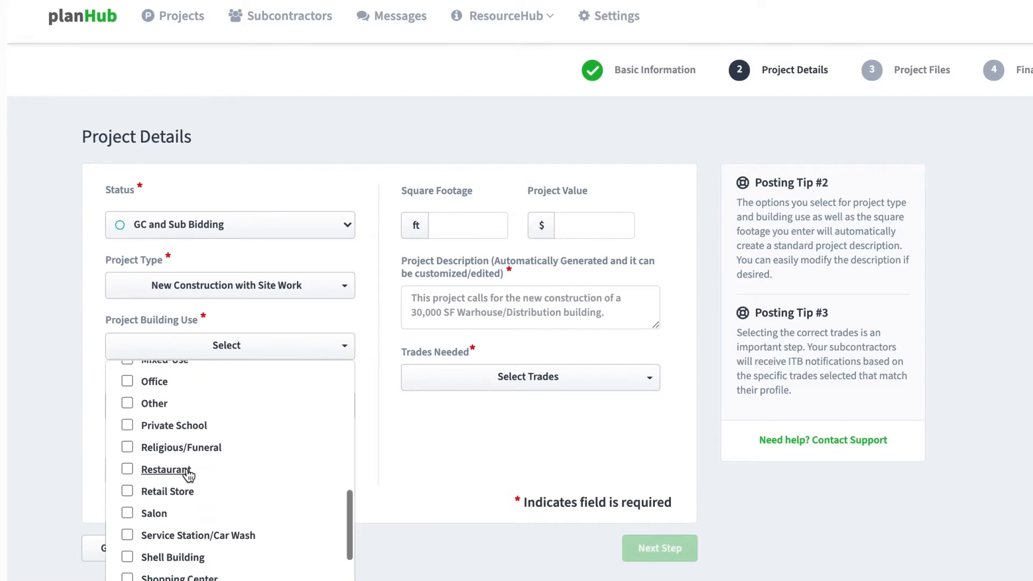
{"action": "left_click", "coordinate": [190, 471]}
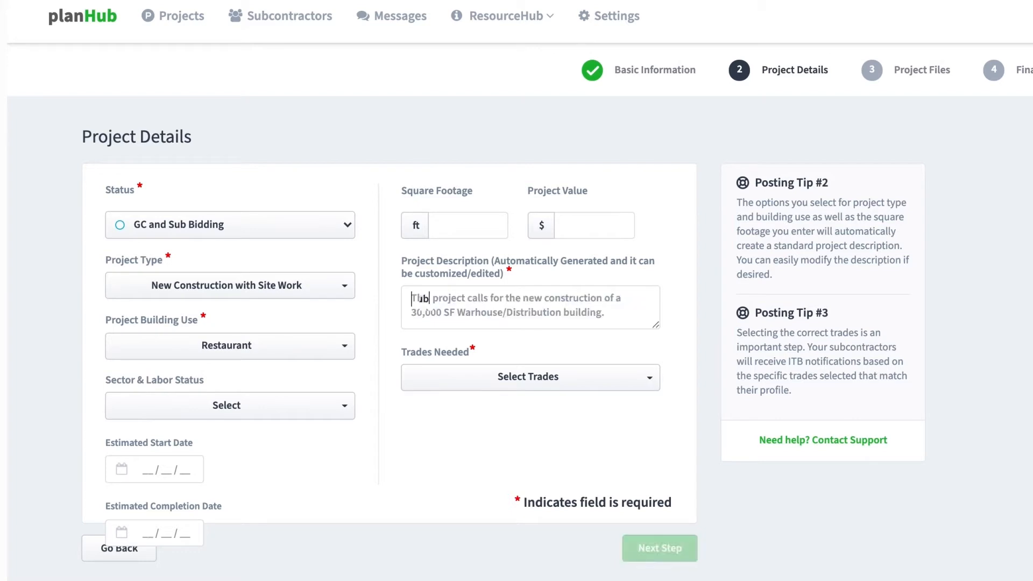
{"action": "type", "text": "Submit RFI"}
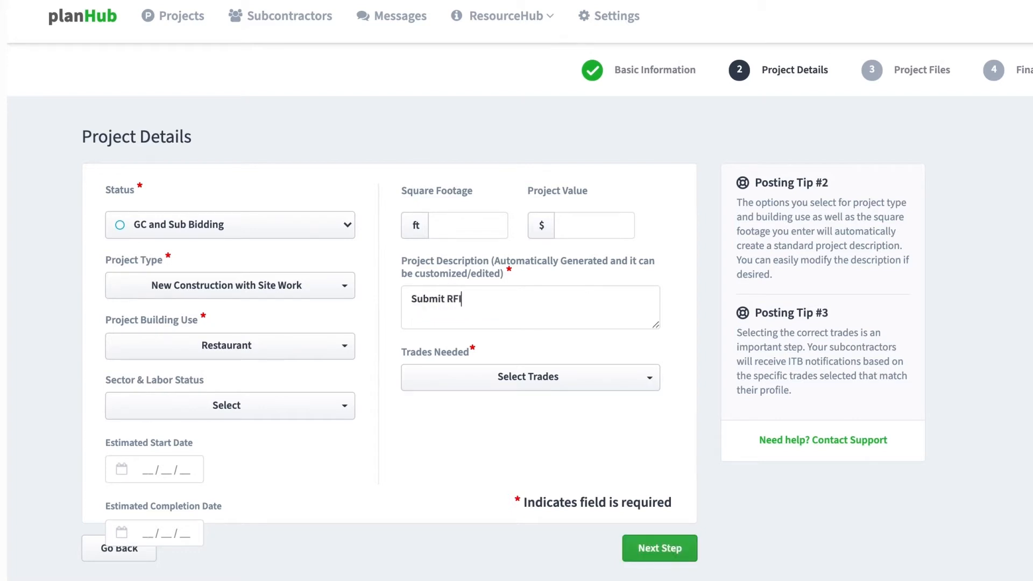
{"action": "type", "text": "s by October 22nd."}
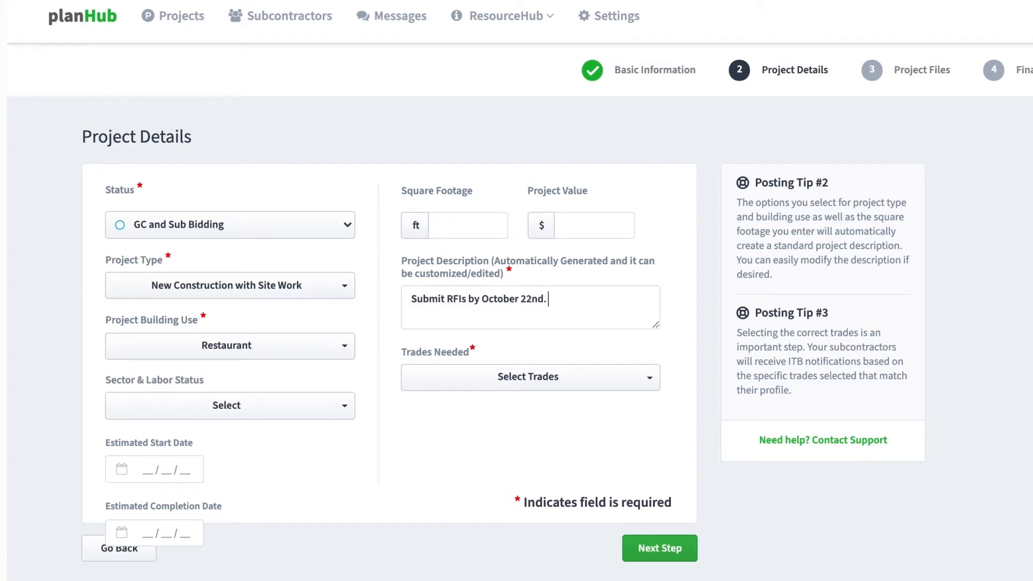
- Quick-select the 114 New Construction w/ Site Work trades and continue to Project Files
{"action": "left_click", "coordinate": [655, 374]}
{"action": "left_click", "coordinate": [421, 177]}
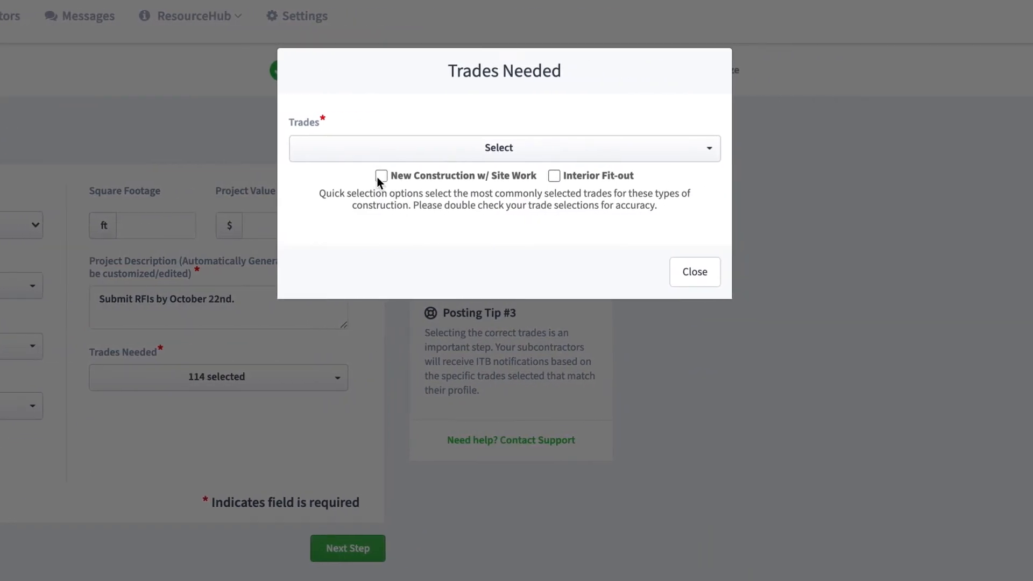
{"action": "left_click", "coordinate": [501, 156]}
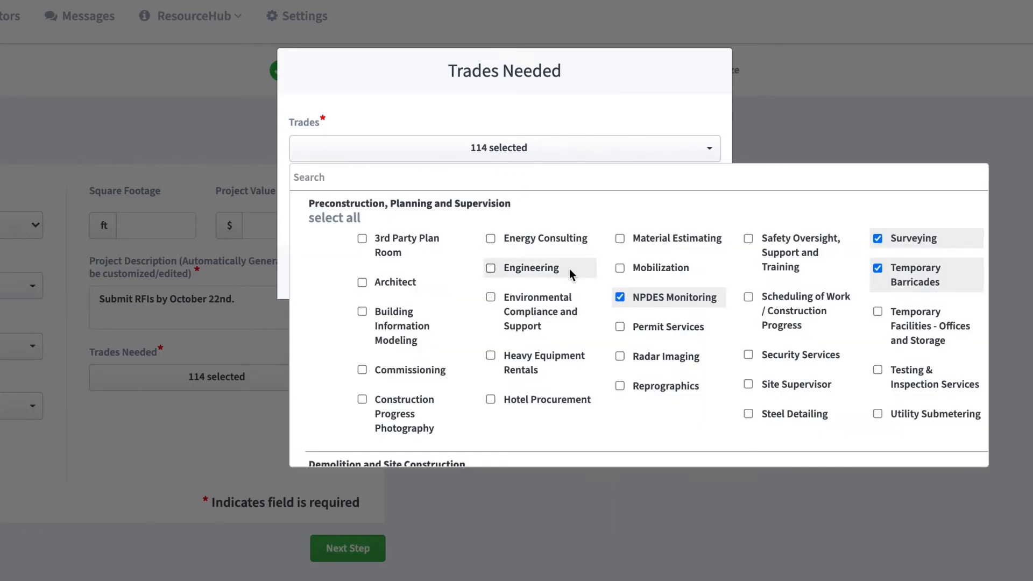
{"action": "scroll", "coordinate": [573, 283], "scroll_direction": "down", "scroll_amount": 7}
{"action": "scroll", "coordinate": [572, 287], "scroll_direction": "down", "scroll_amount": 4}
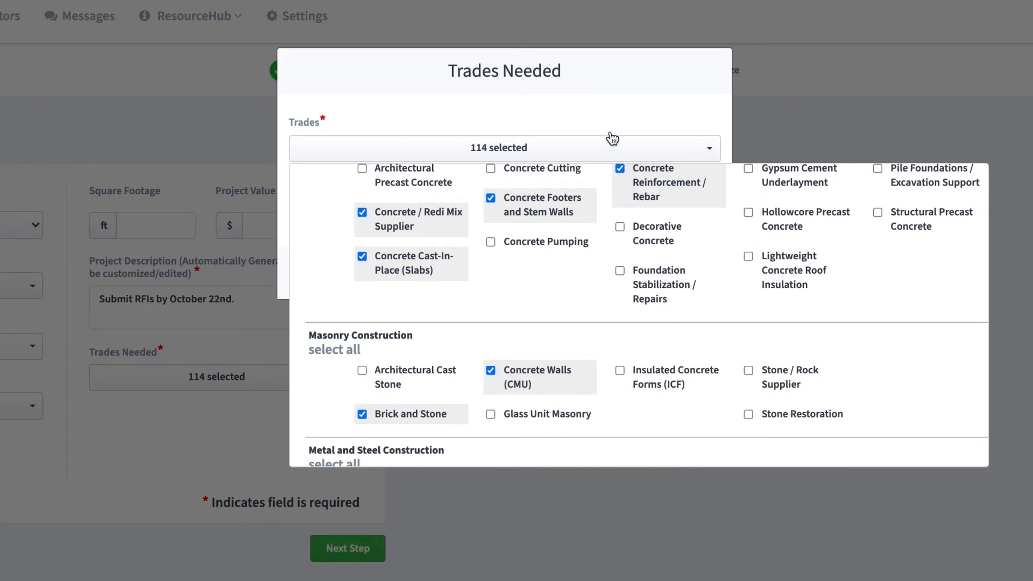
{"action": "left_click", "coordinate": [612, 95]}
{"action": "left_click", "coordinate": [687, 275]}
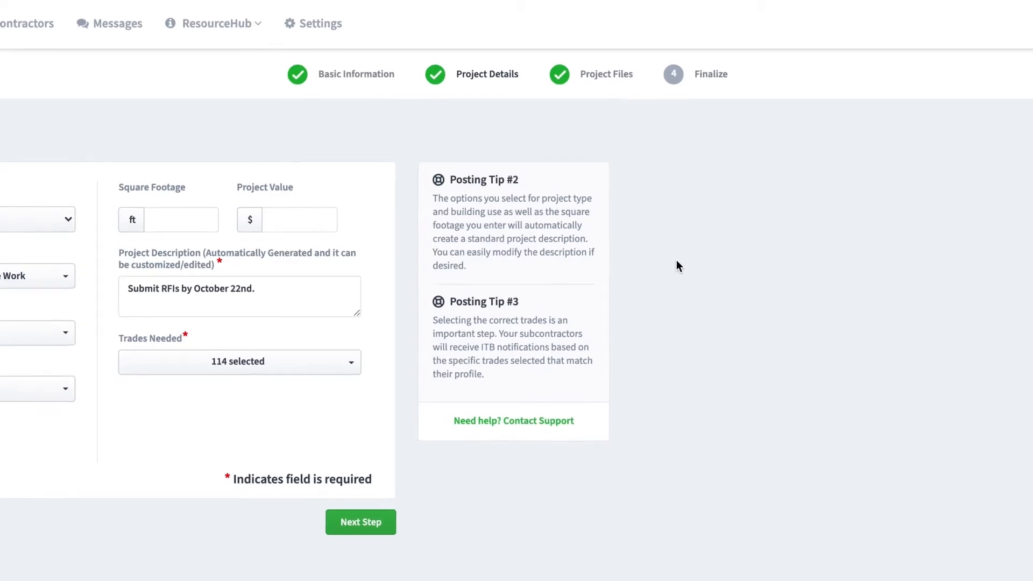
{"action": "left_click", "coordinate": [354, 548]}
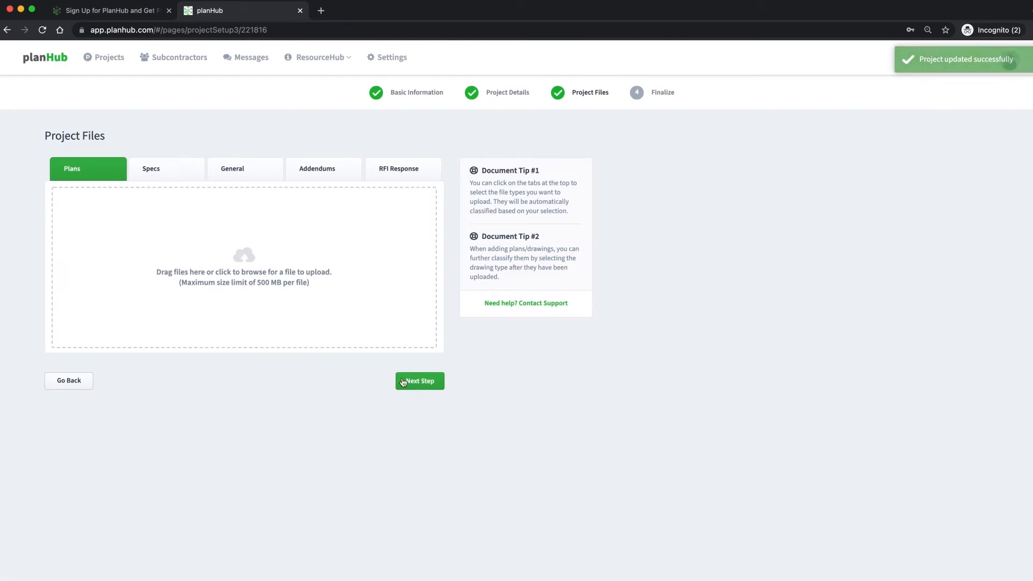
- Upload the Mike's Coffee - Plans and Mike's Coffee - Specs files
{"action": "left_click", "coordinate": [341, 305]}
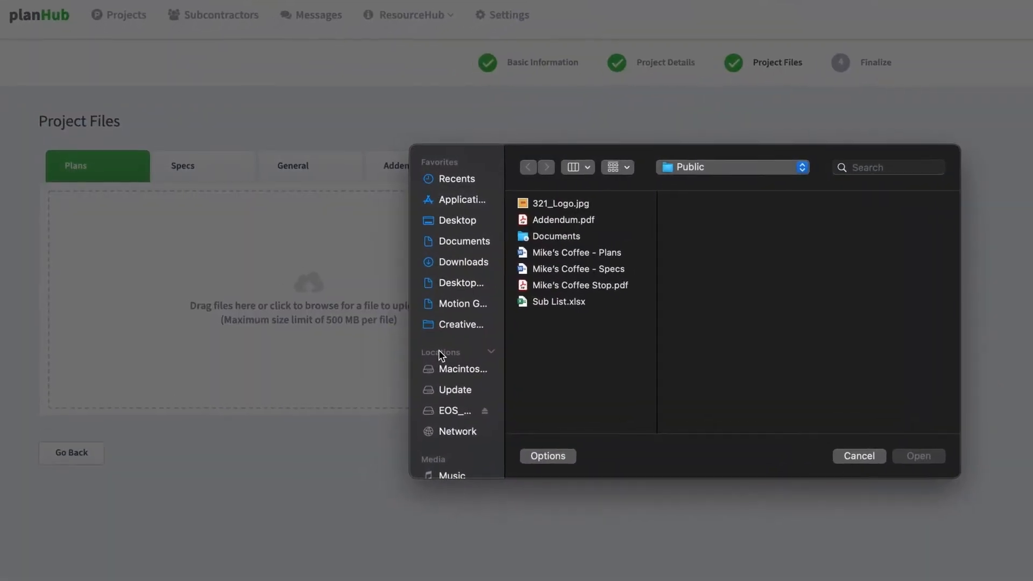
{"action": "left_click", "coordinate": [548, 251]}
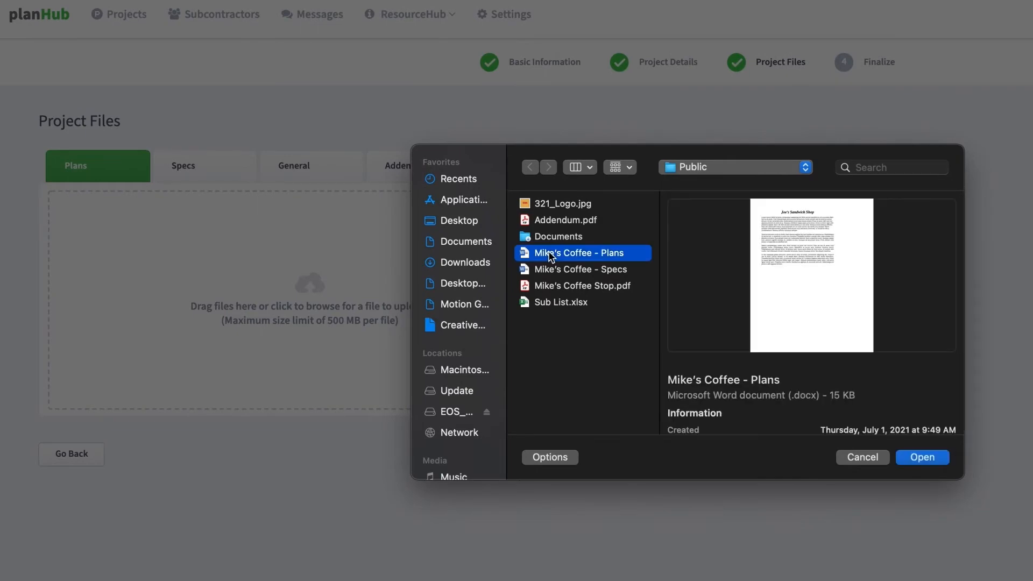
{"action": "left_click", "coordinate": [913, 459]}
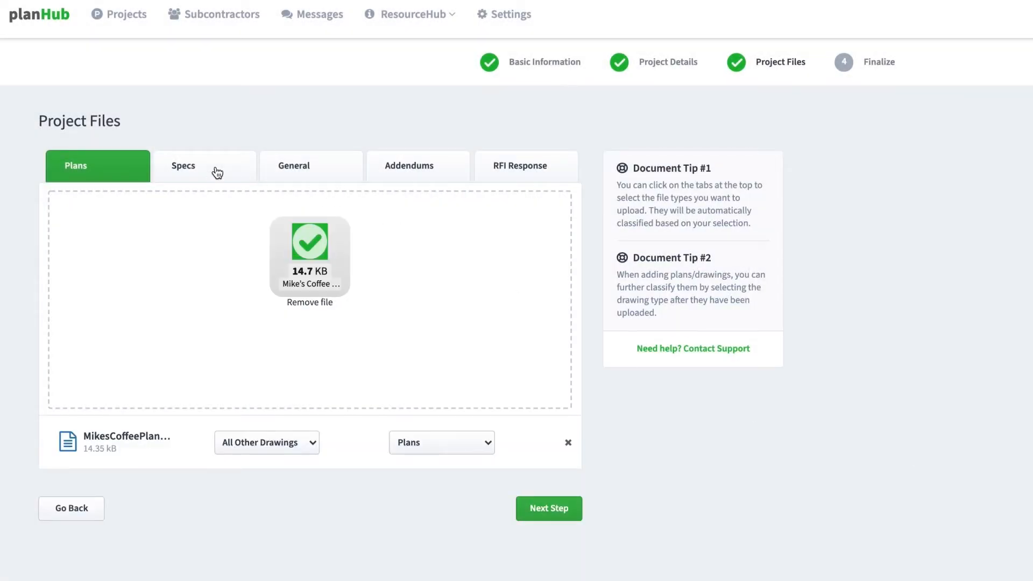
{"action": "left_click", "coordinate": [217, 171]}
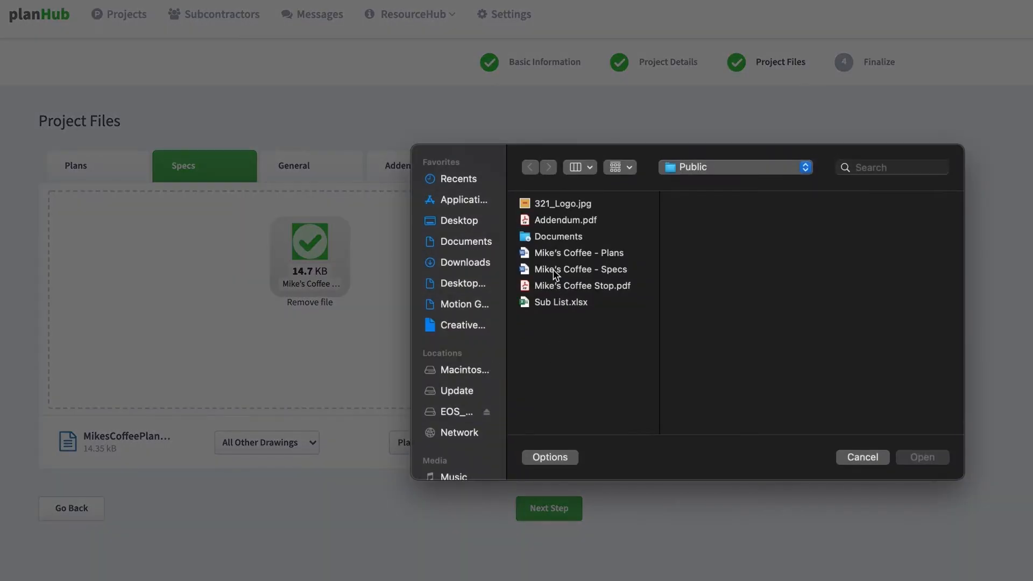
{"action": "left_click", "coordinate": [553, 271]}
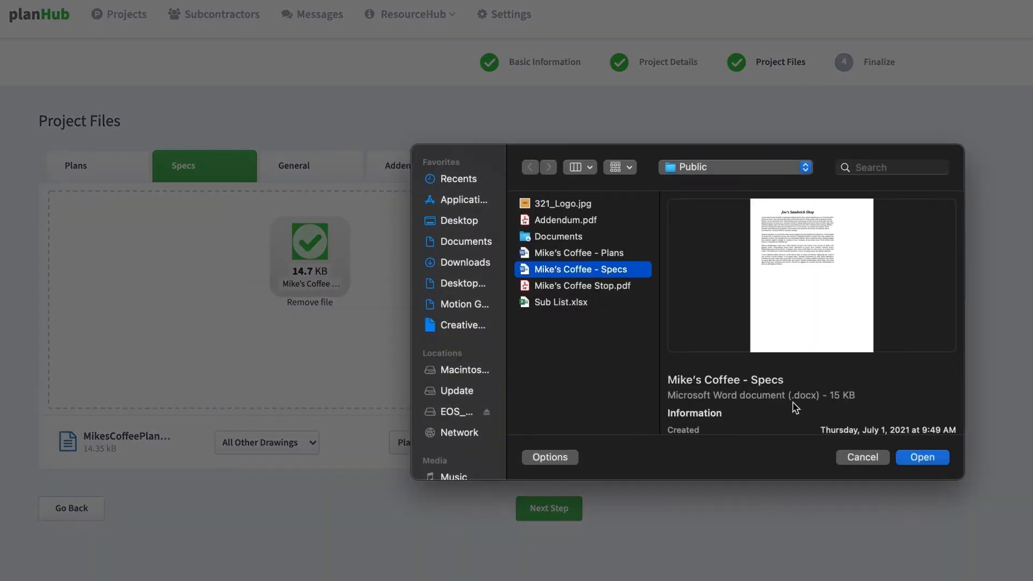
{"action": "left_click", "coordinate": [902, 460]}
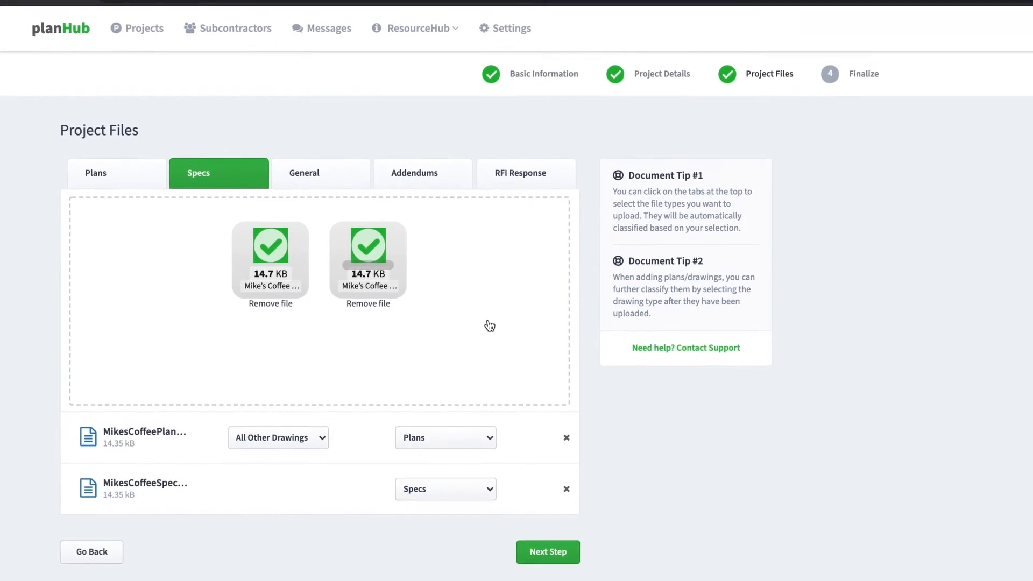
- Leave the plans file type unchanged and advance to the Finalize step
{"action": "left_click", "coordinate": [488, 438]}
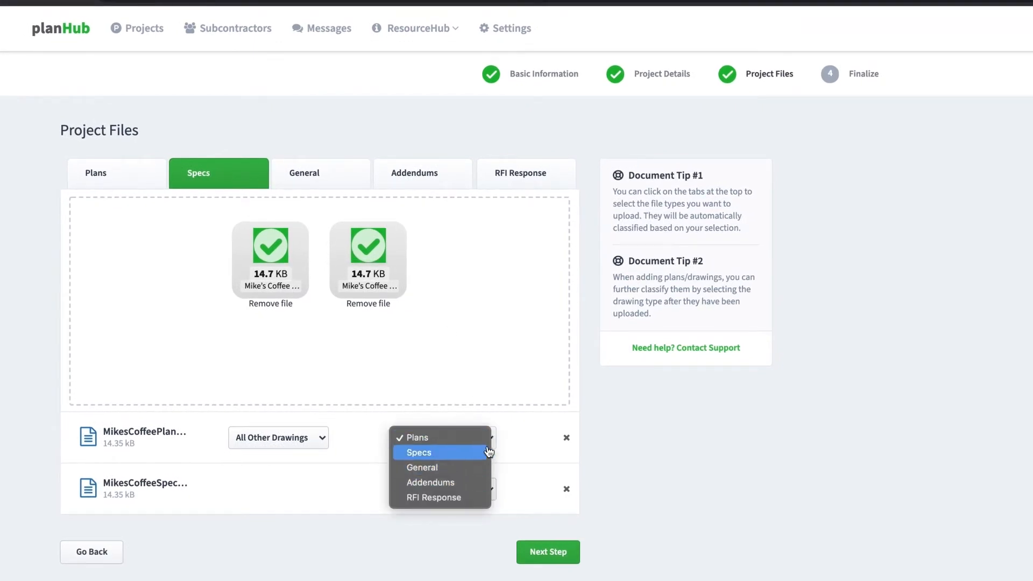
{"action": "left_click", "coordinate": [510, 435]}
{"action": "left_click", "coordinate": [574, 557]}
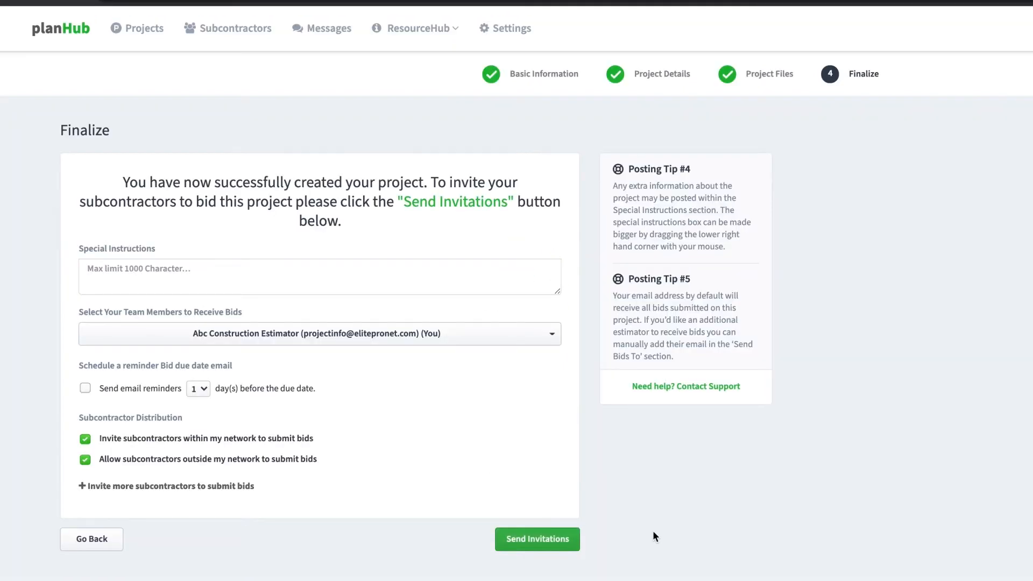
- Add note 'Scheduled walkthrough on October 15th.', a second bid recipient, and 2-day reminders
{"action": "left_click", "coordinate": [264, 289]}
{"action": "type", "text": "Scheduled walkthrough on"}
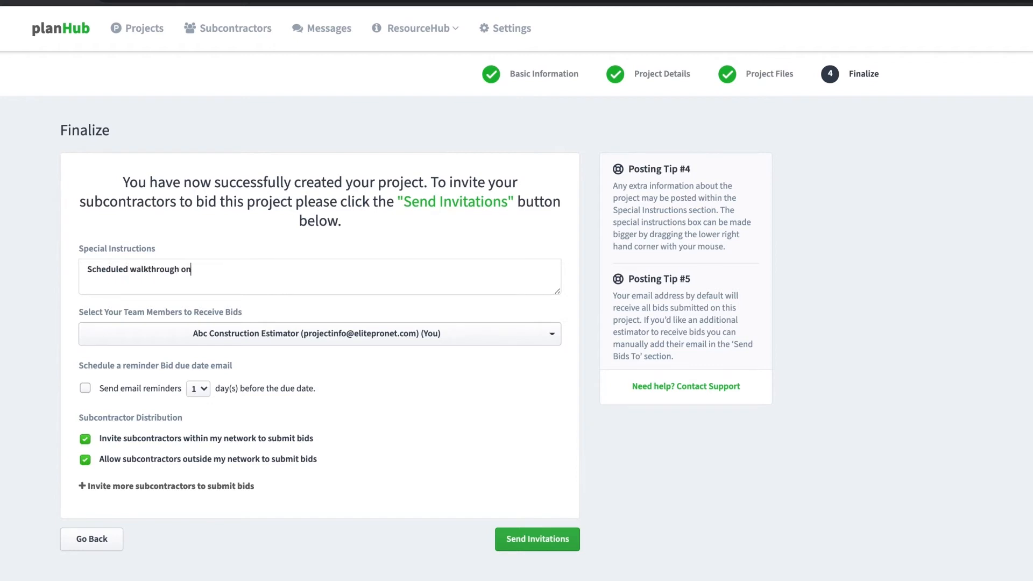
{"action": "type", "text": " October 15th."}
{"action": "left_click", "coordinate": [514, 344]}
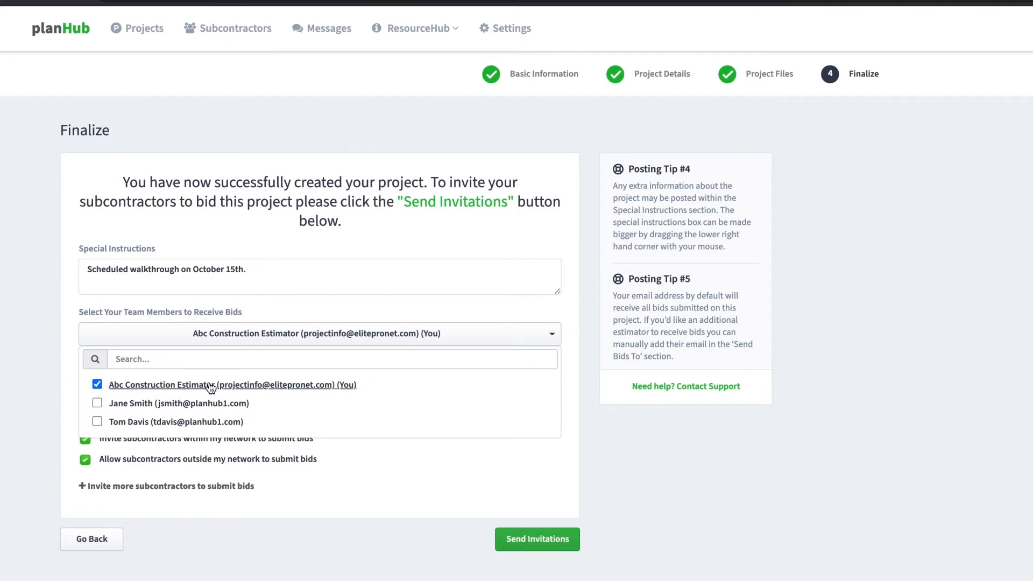
{"action": "left_click", "coordinate": [98, 403]}
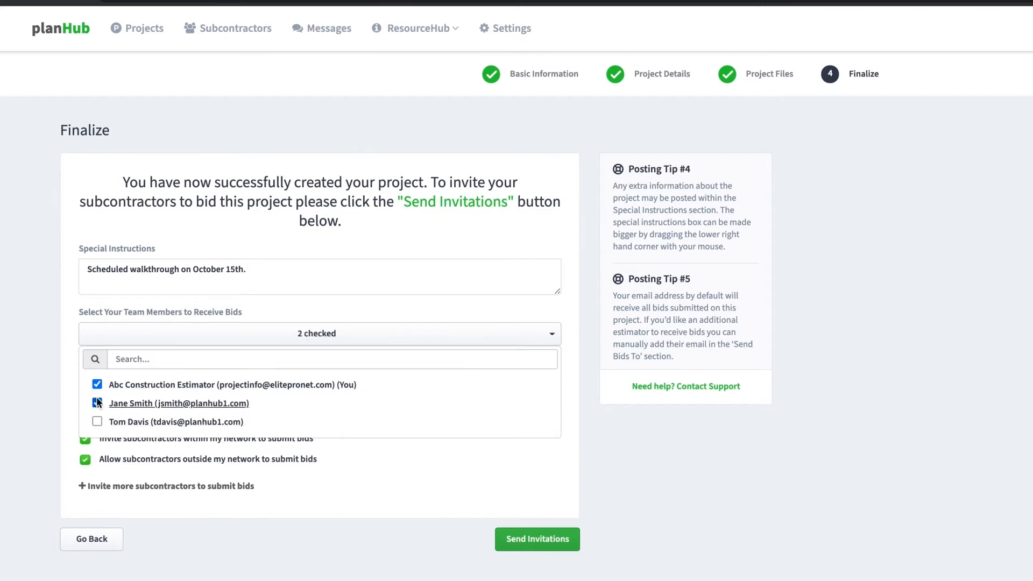
{"action": "left_click", "coordinate": [551, 336]}
{"action": "left_click", "coordinate": [137, 388]}
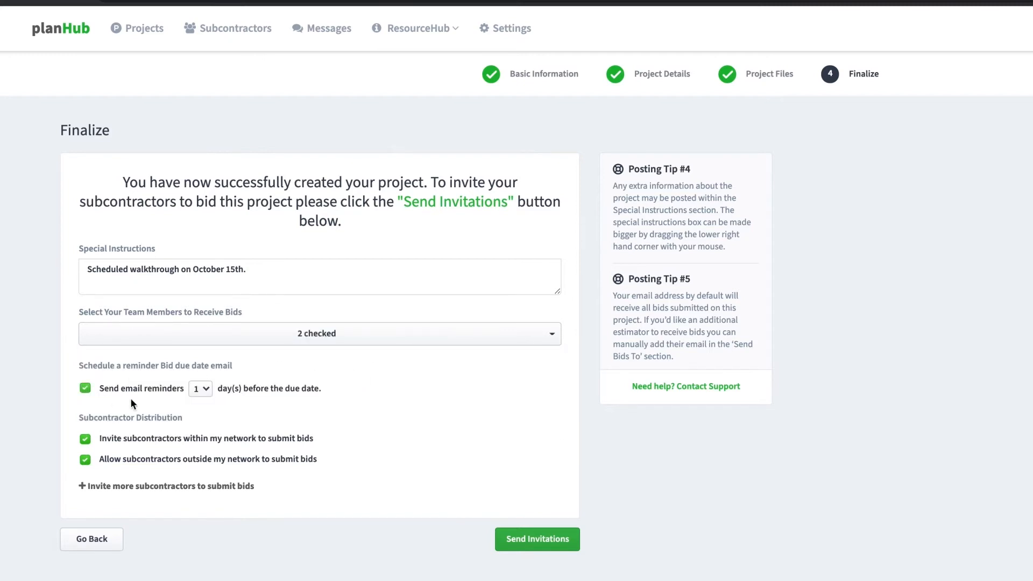
{"action": "left_click", "coordinate": [198, 389]}
{"action": "left_click", "coordinate": [202, 404]}
- Keep outside-network bidding allowed, add a subcontractor's e-mail, and send the invitations
{"action": "left_click", "coordinate": [112, 460]}
{"action": "left_click", "coordinate": [113, 463]}
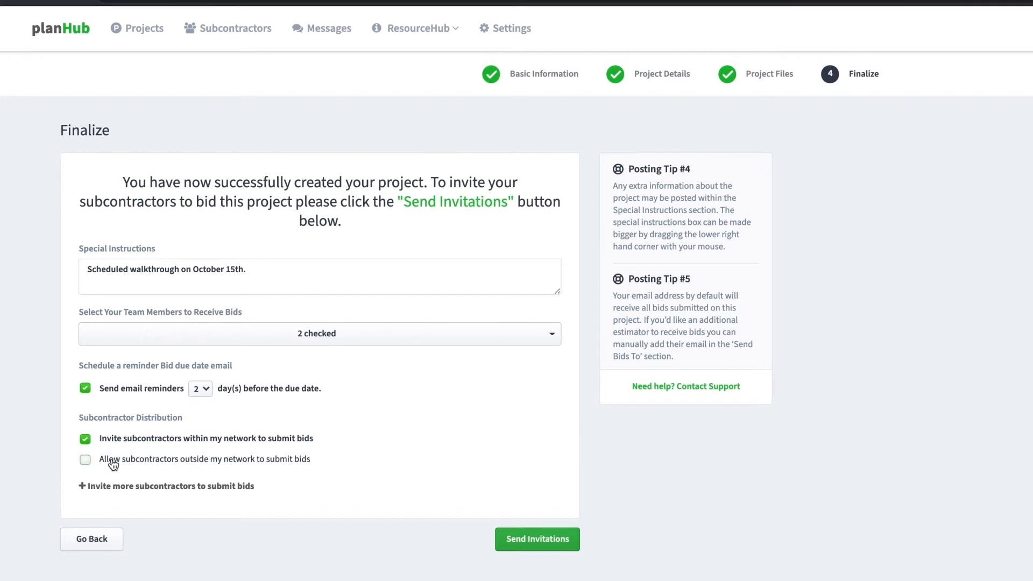
{"action": "left_click", "coordinate": [113, 464]}
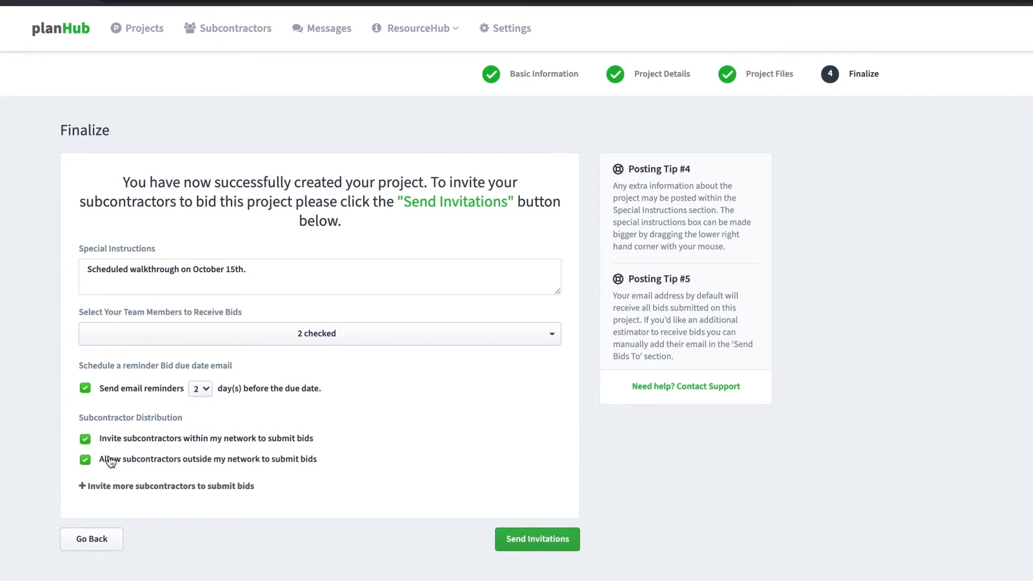
{"action": "left_click", "coordinate": [134, 491]}
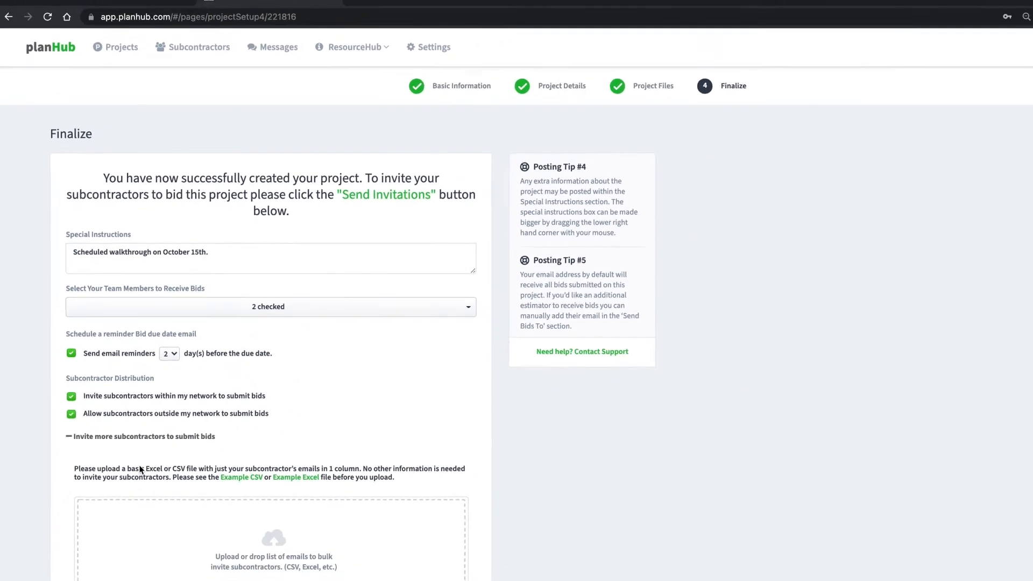
{"action": "scroll", "coordinate": [131, 432], "scroll_direction": "down", "scroll_amount": 3}
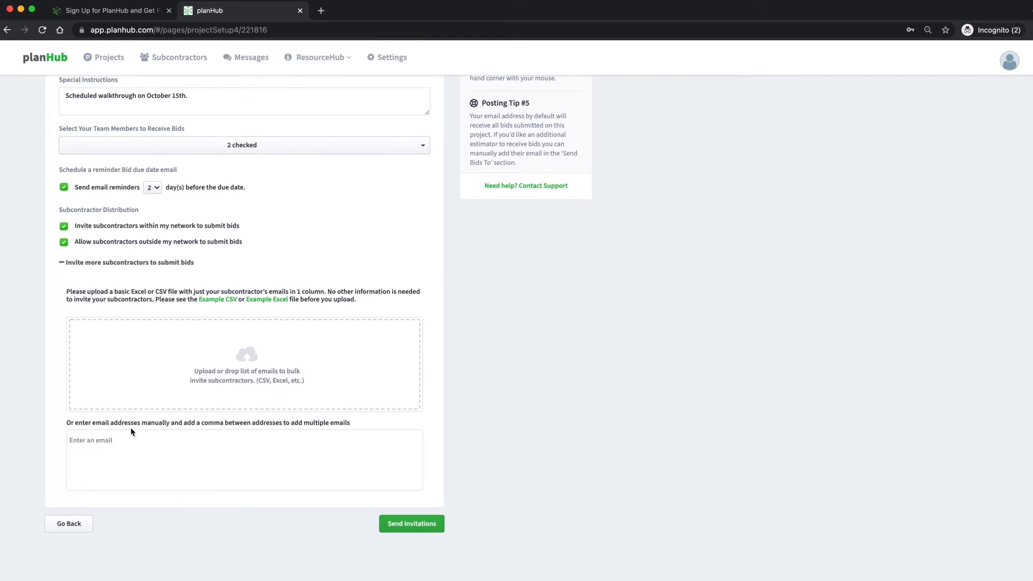
{"action": "left_click", "coordinate": [131, 432]}
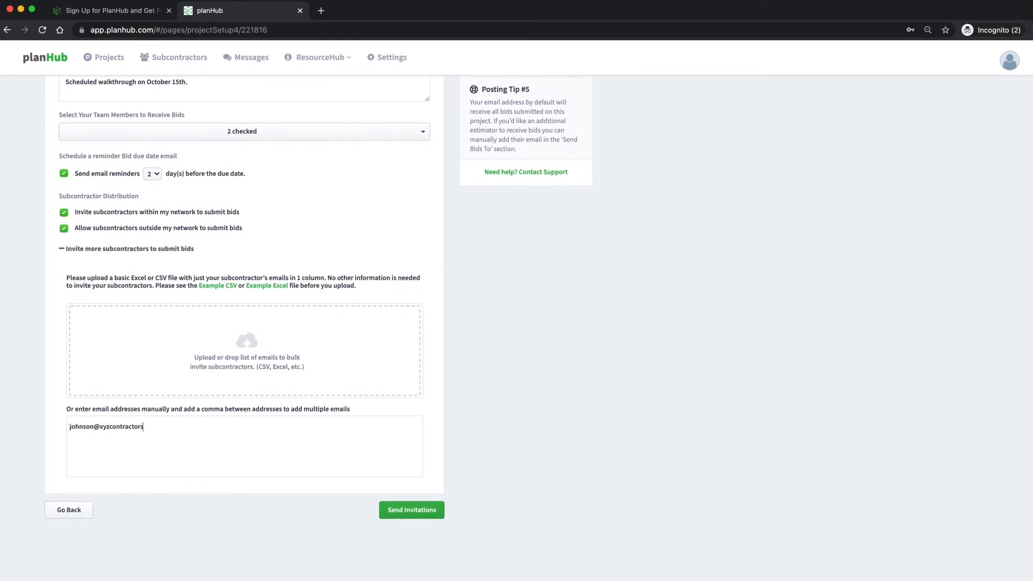
{"action": "key", "text": "Return"}
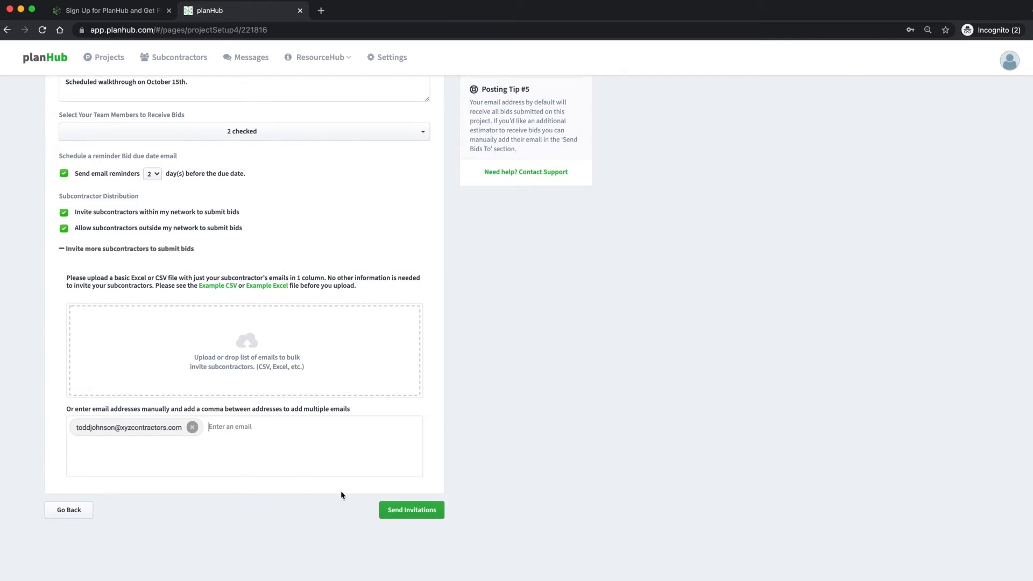
{"action": "left_click", "coordinate": [399, 510]}
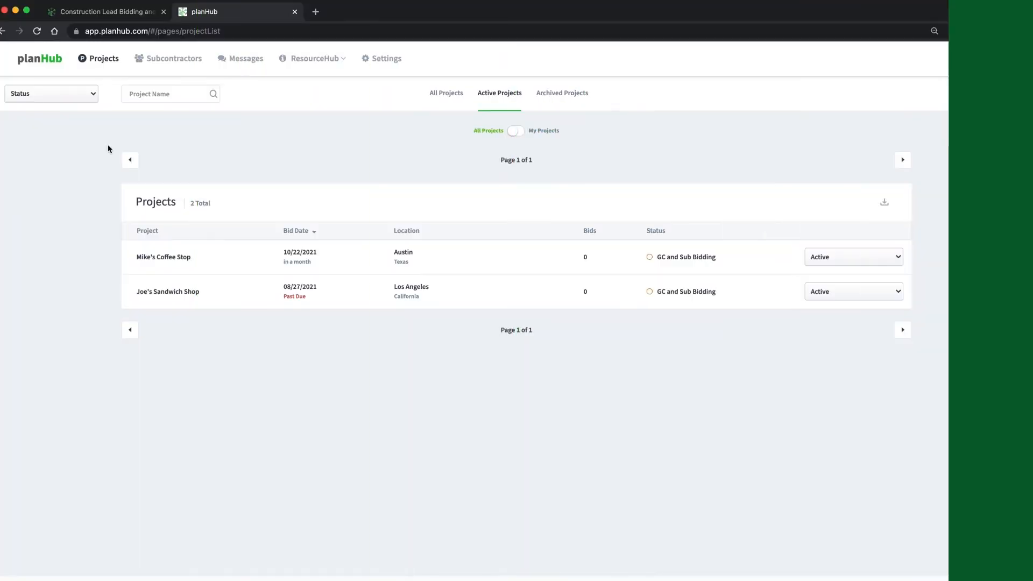
- Open the Mike's Coffee Stop project's Overview from the Projects list
{"action": "left_click", "coordinate": [322, 258]}
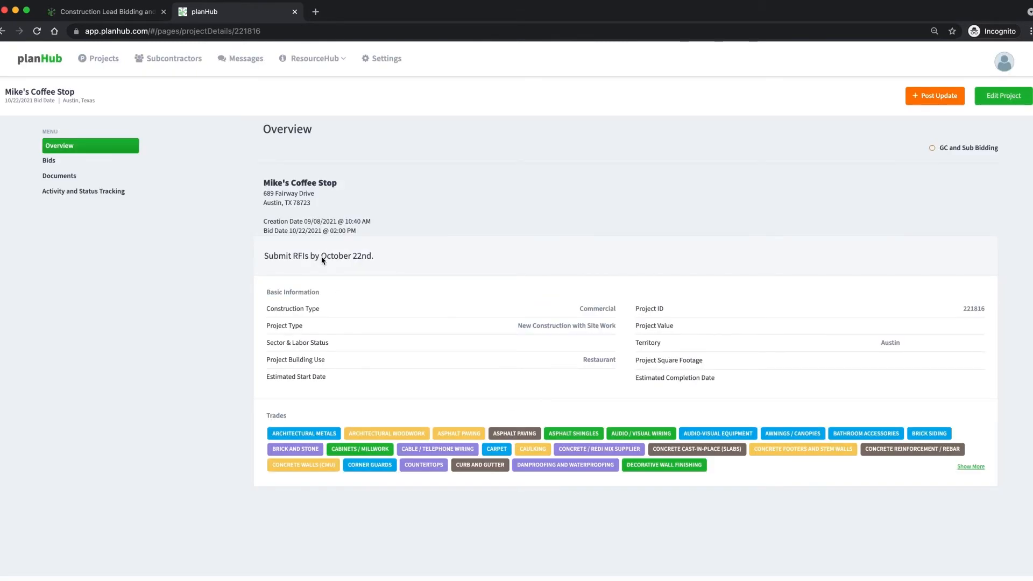
- Edit Mike's Coffee Stop and change its bid due date to September 28, 2021
{"action": "left_click", "coordinate": [1022, 102]}
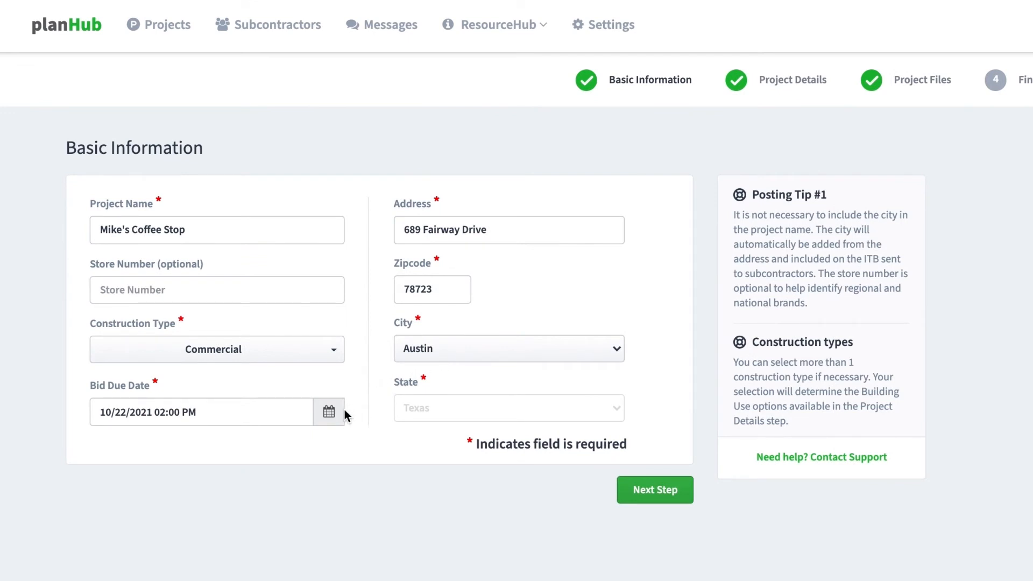
{"action": "left_click", "coordinate": [343, 413]}
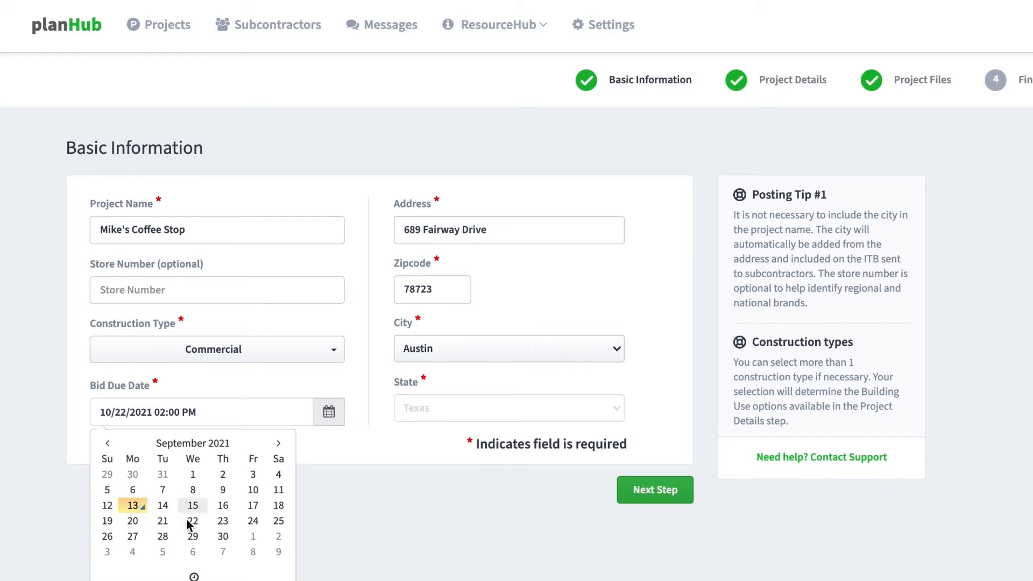
{"action": "left_click", "coordinate": [163, 536]}
{"action": "left_click", "coordinate": [304, 467]}
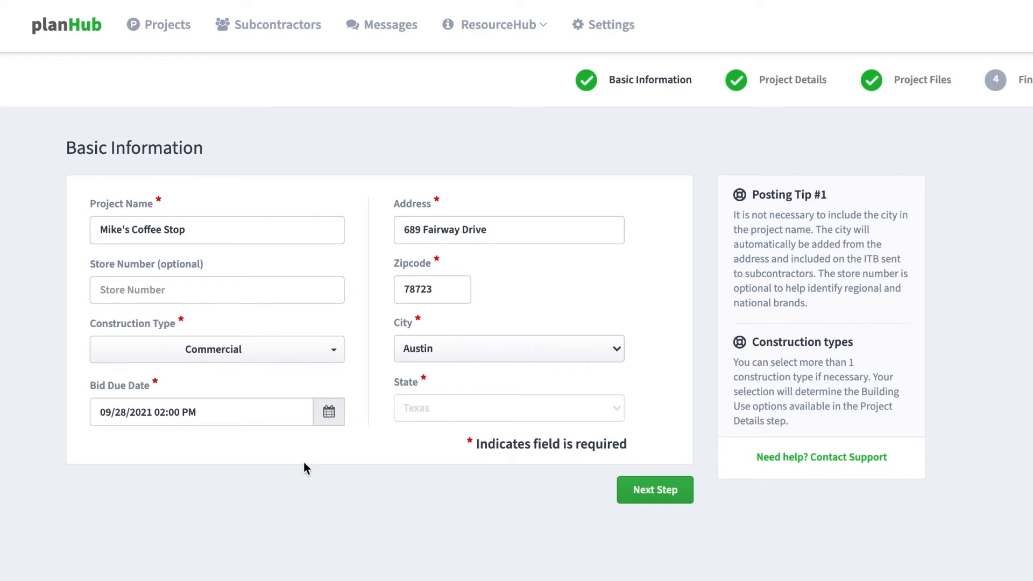
{"action": "left_click", "coordinate": [669, 489]}
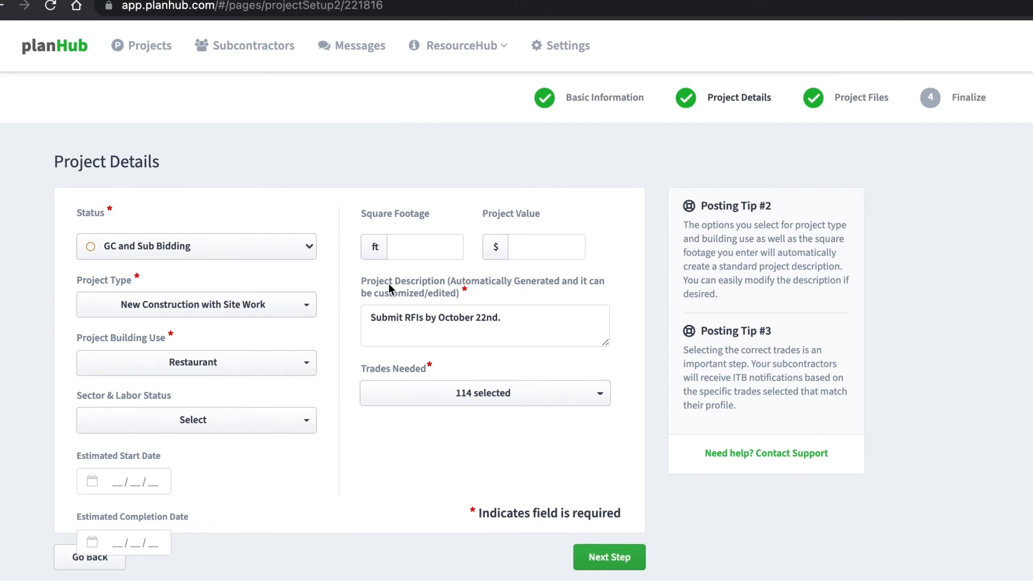
- Set the project status to Closed/Subcontractor Awarded
{"action": "left_click", "coordinate": [308, 248]}
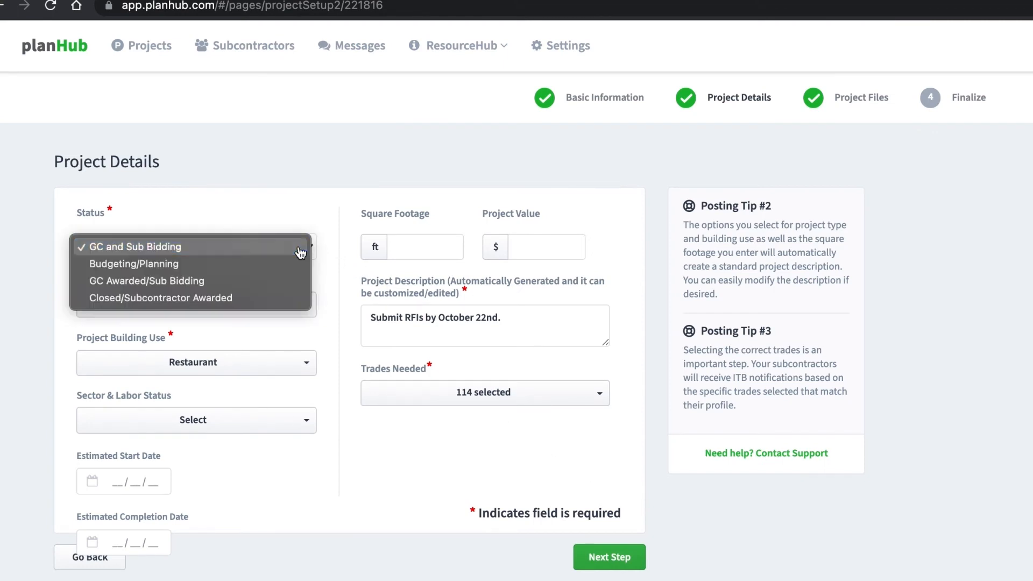
{"action": "left_click", "coordinate": [272, 299]}
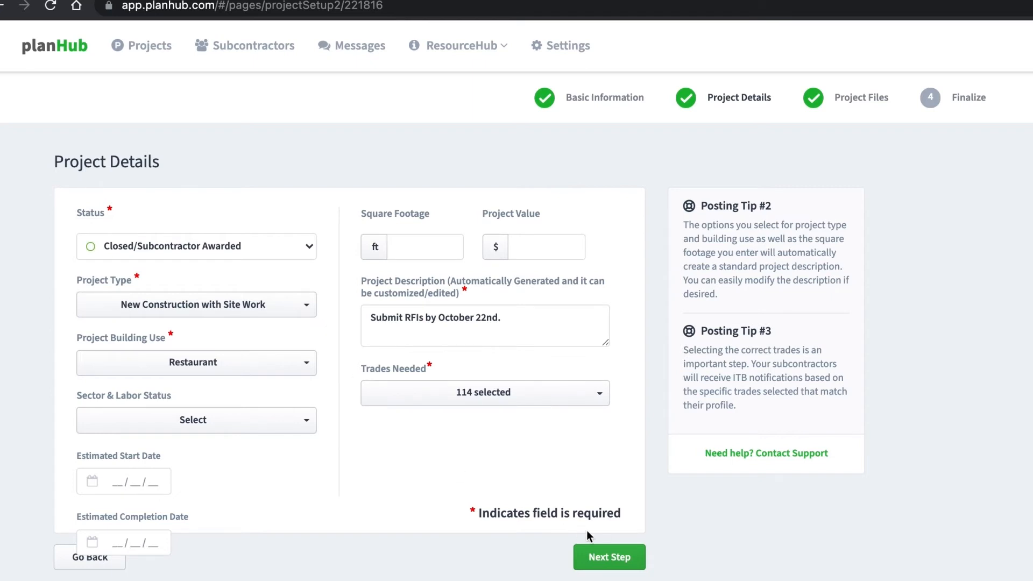
{"action": "left_click", "coordinate": [615, 558]}
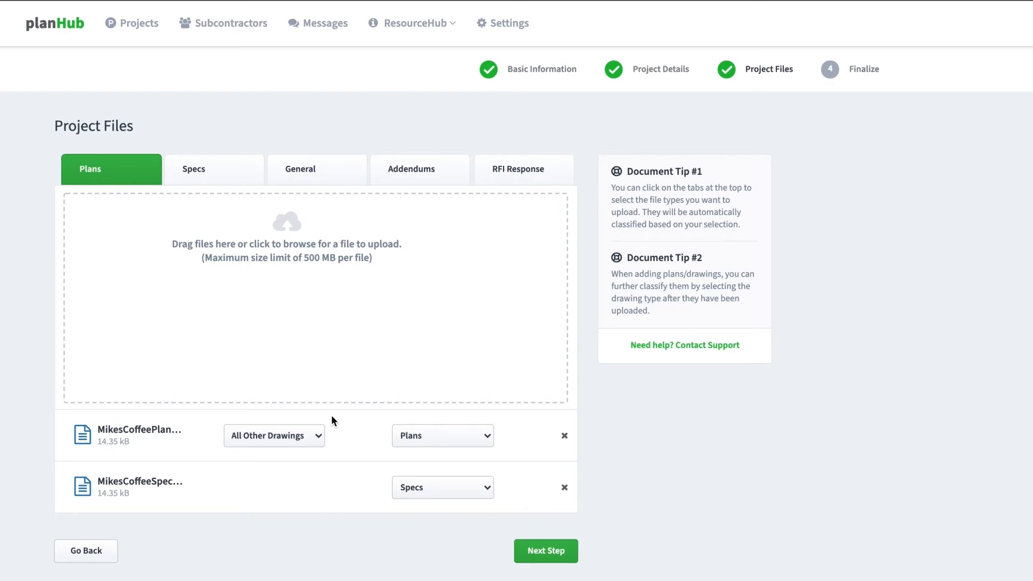
- Upload Addendum.pdf as an addendum and save the project edits
{"action": "left_click", "coordinate": [412, 172]}
{"action": "left_click", "coordinate": [435, 258]}
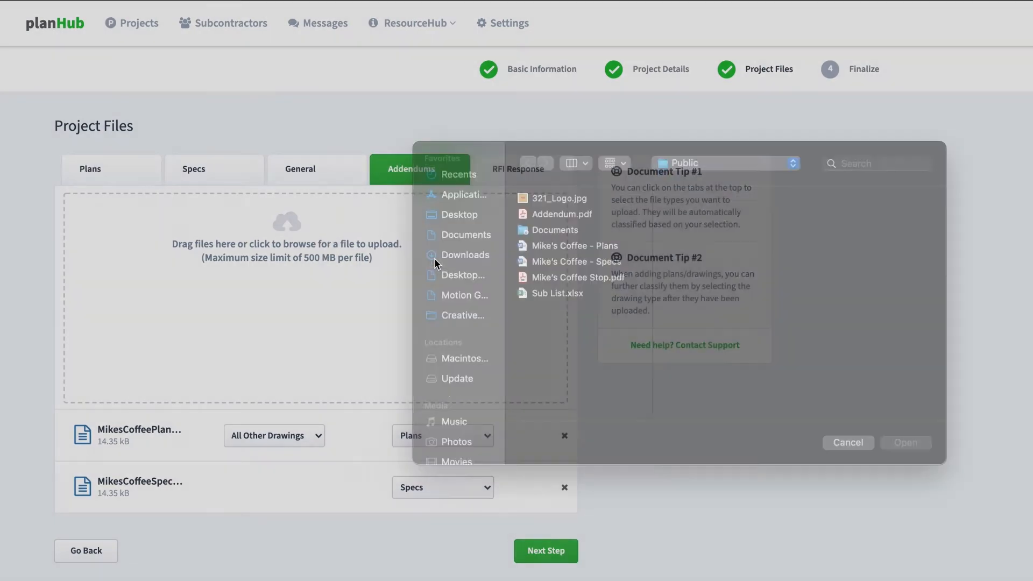
{"action": "left_click", "coordinate": [538, 234]}
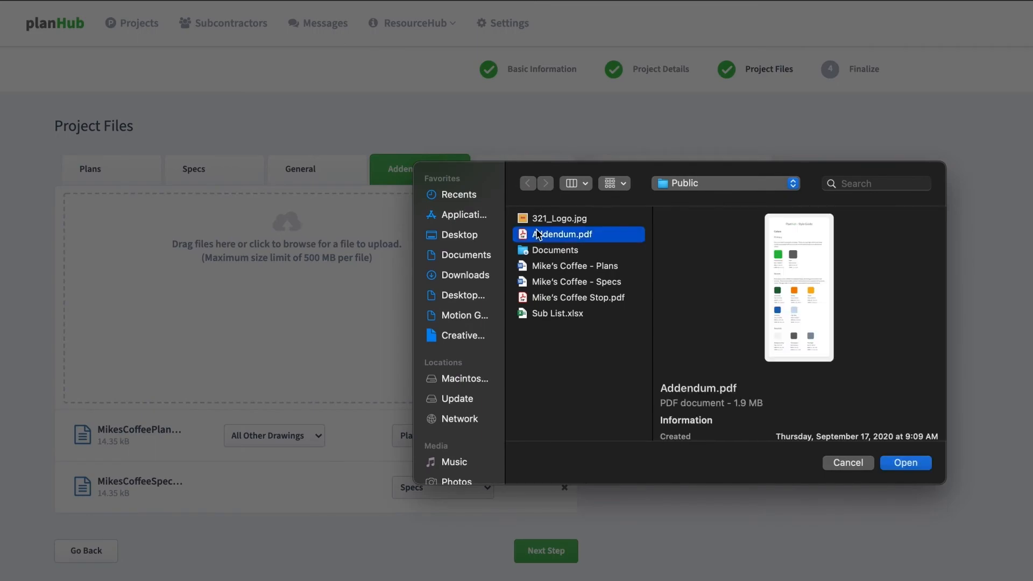
{"action": "left_click", "coordinate": [909, 464]}
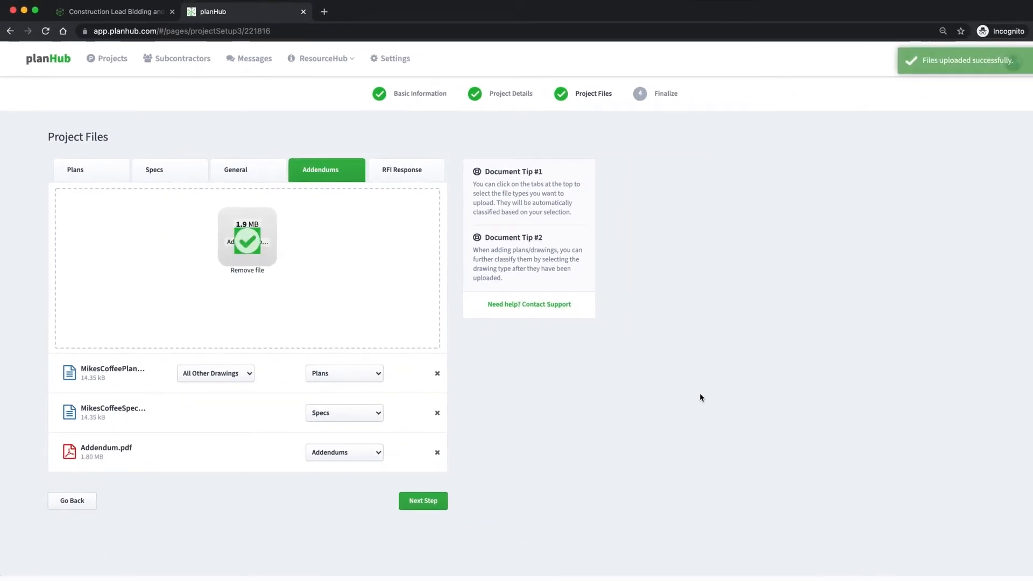
{"action": "left_click", "coordinate": [423, 500]}
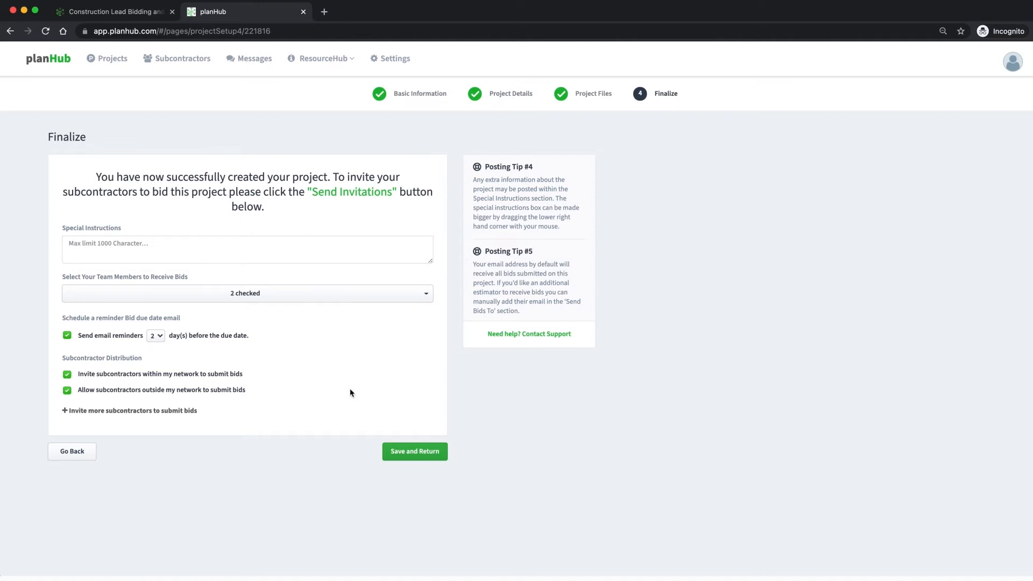
{"action": "left_click", "coordinate": [414, 452]}
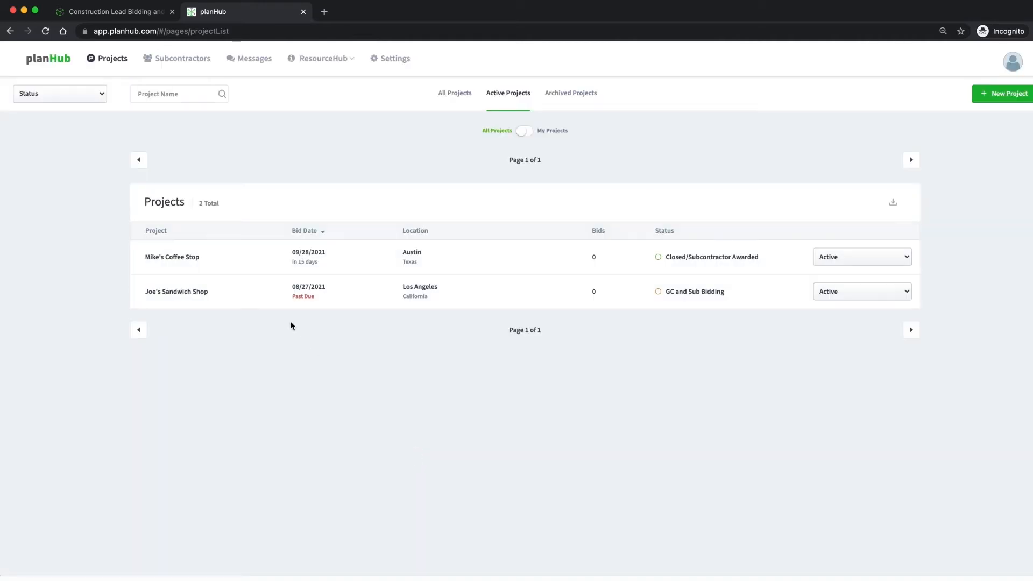
- Draft the update 'Updated bid due date, added addendum.' on Mike's Coffee Stop, then reopen its Overview
{"action": "left_click", "coordinate": [241, 268]}
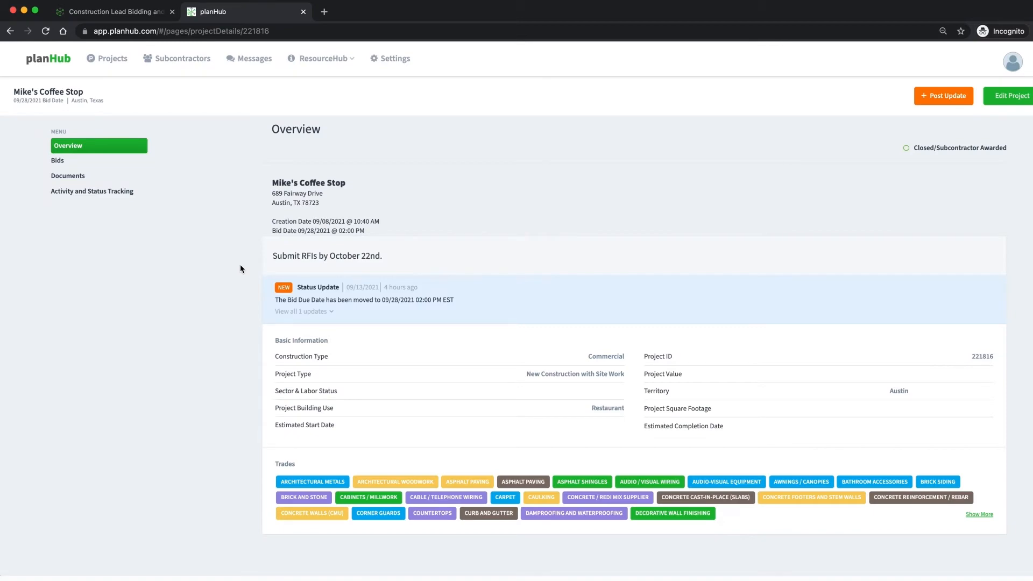
{"action": "left_click", "coordinate": [948, 100]}
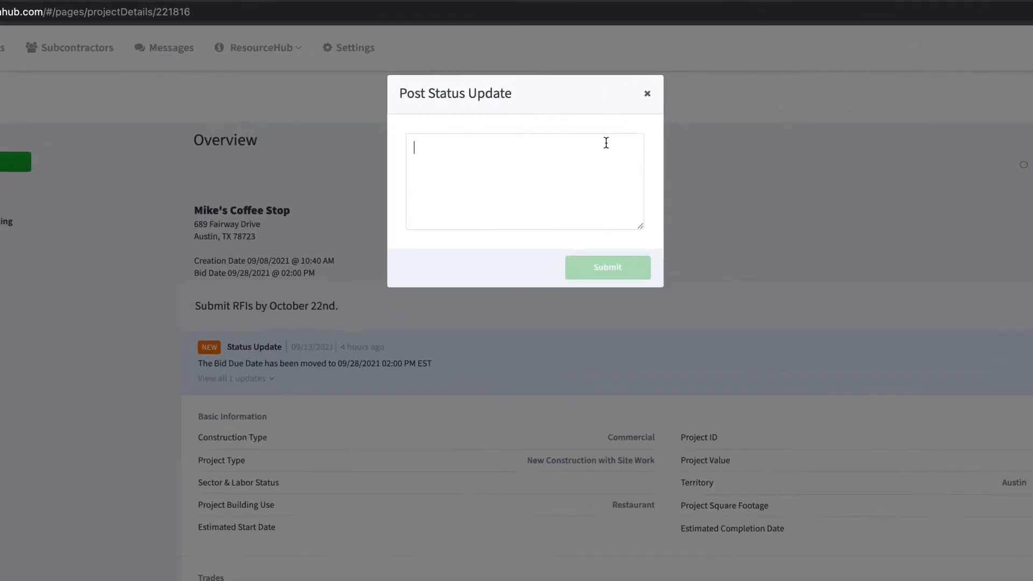
{"action": "type", "text": "Updated bid due date, added addendum."}
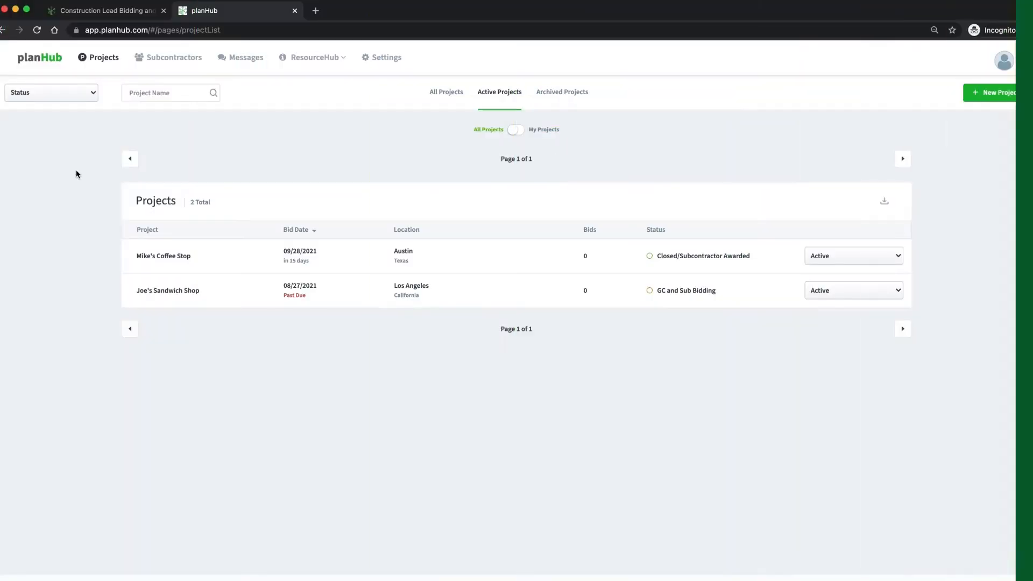
{"action": "left_click", "coordinate": [232, 261]}
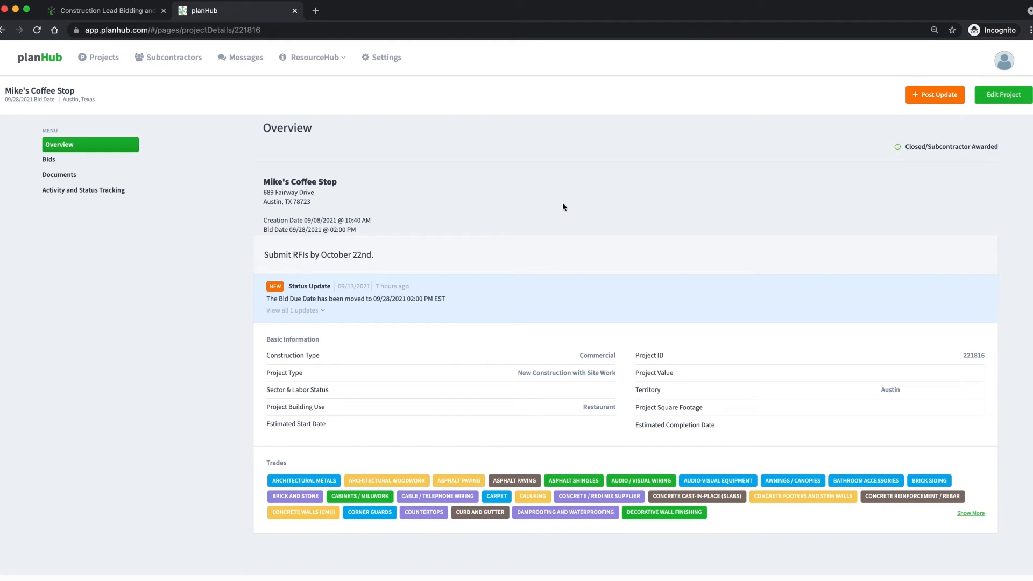
- Submit the status update 'Pre-bid meeting is October 10th, 2021' on Mike's Coffee Stop
{"action": "left_click", "coordinate": [947, 103]}
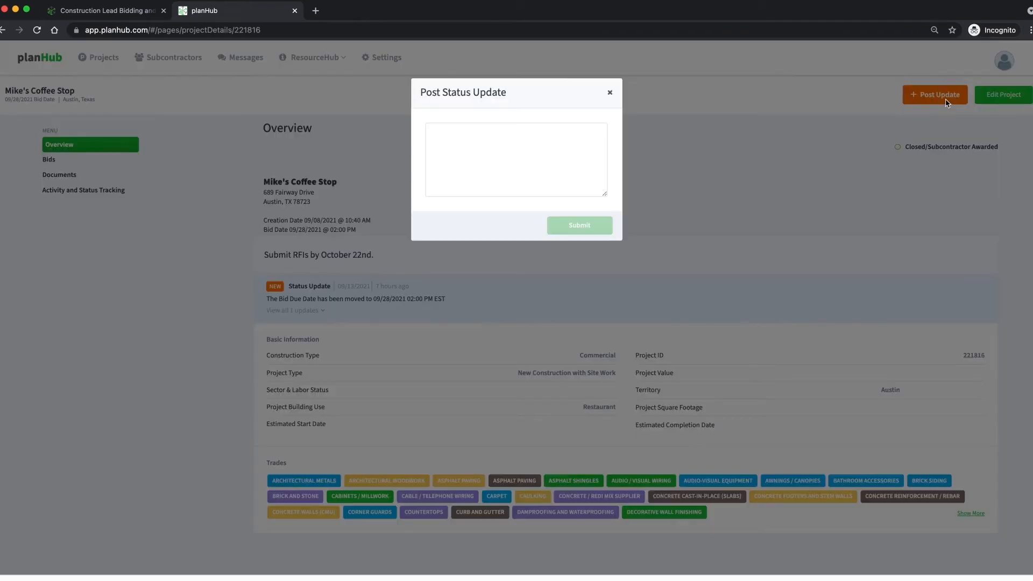
{"action": "left_click", "coordinate": [586, 148]}
{"action": "type", "text": "Pre-bid meeting is Octo"}
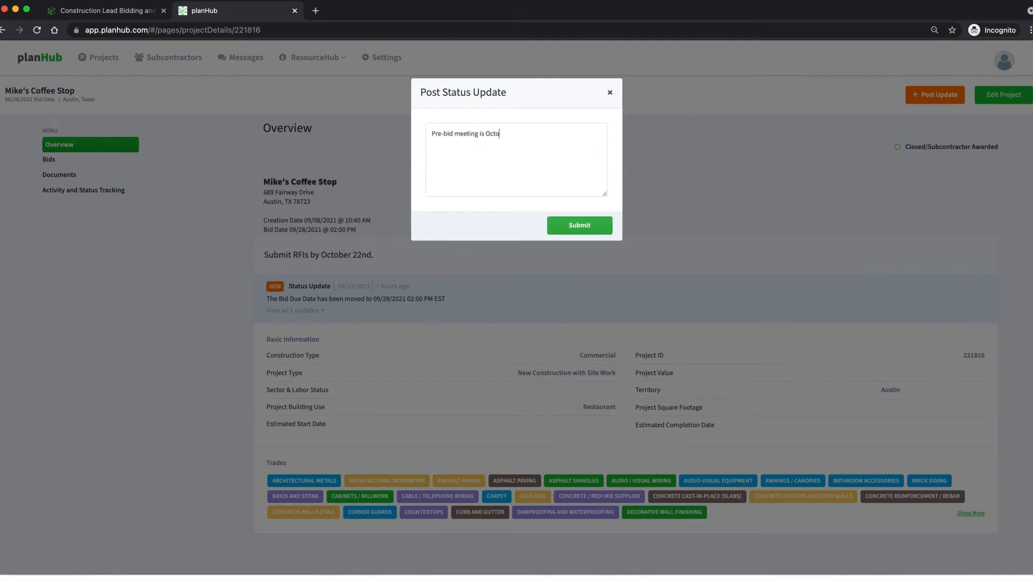
{"action": "type", "text": "ber 10th, 202"}
{"action": "type", "text": "1"}
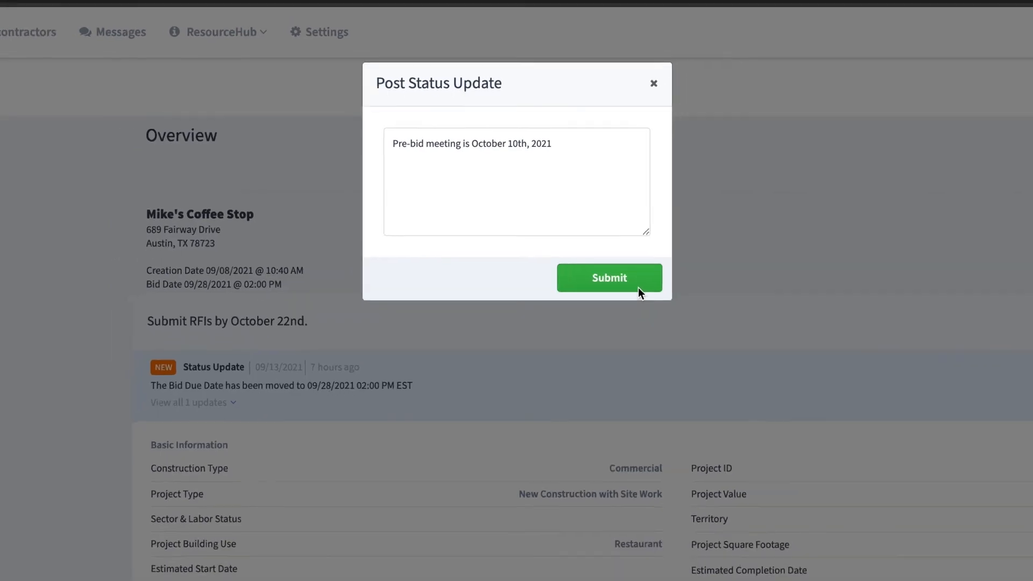
{"action": "left_click", "coordinate": [650, 305]}
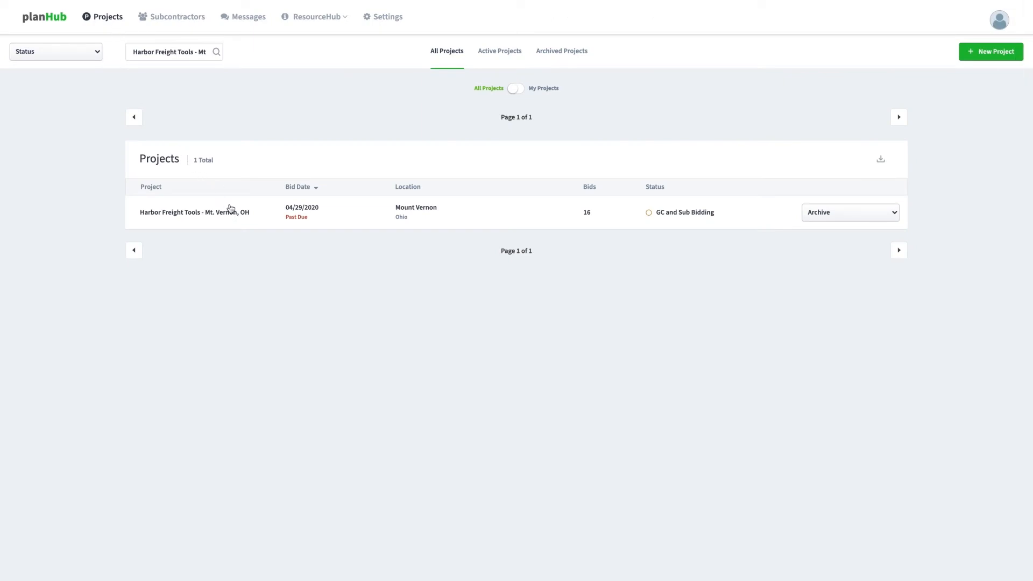
- Open Harbor Freight Tools - Mt. Vernon, OH and bring its RFI Center fire-alarm question into view
{"action": "left_click", "coordinate": [231, 210]}
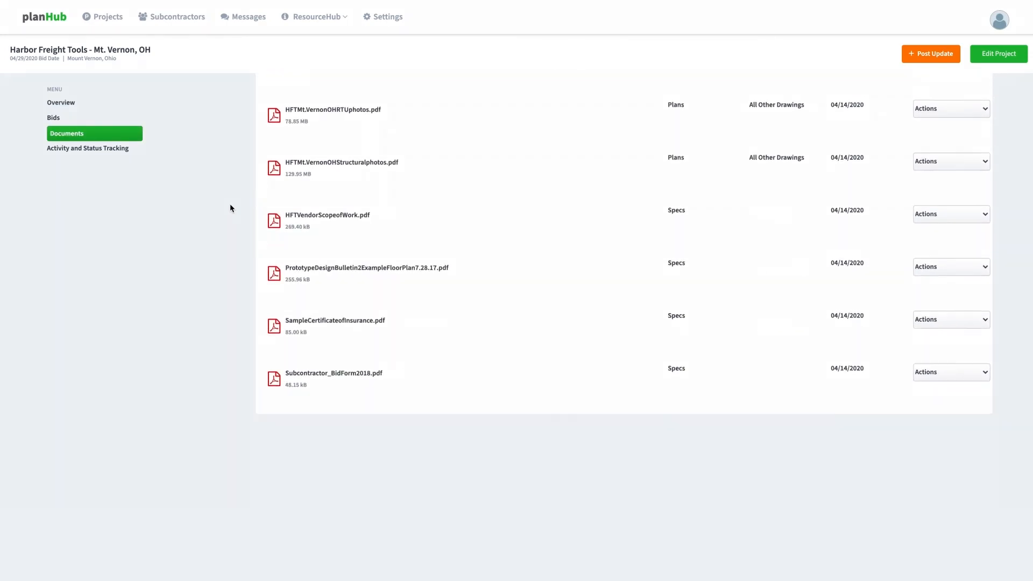
{"action": "scroll", "coordinate": [230, 209], "scroll_direction": "down", "scroll_amount": 6}
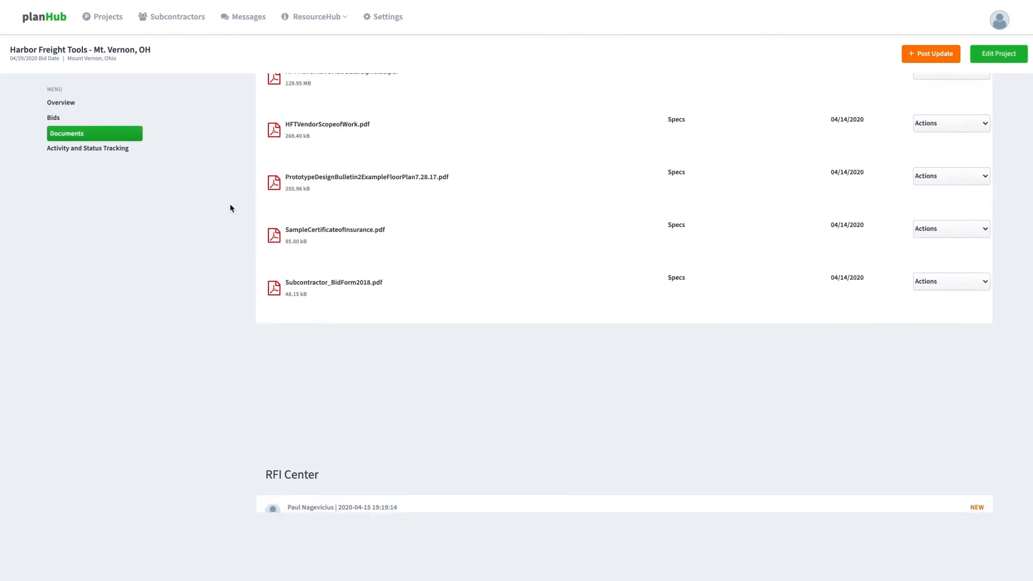
{"action": "scroll", "coordinate": [230, 208], "scroll_direction": "down", "scroll_amount": 1}
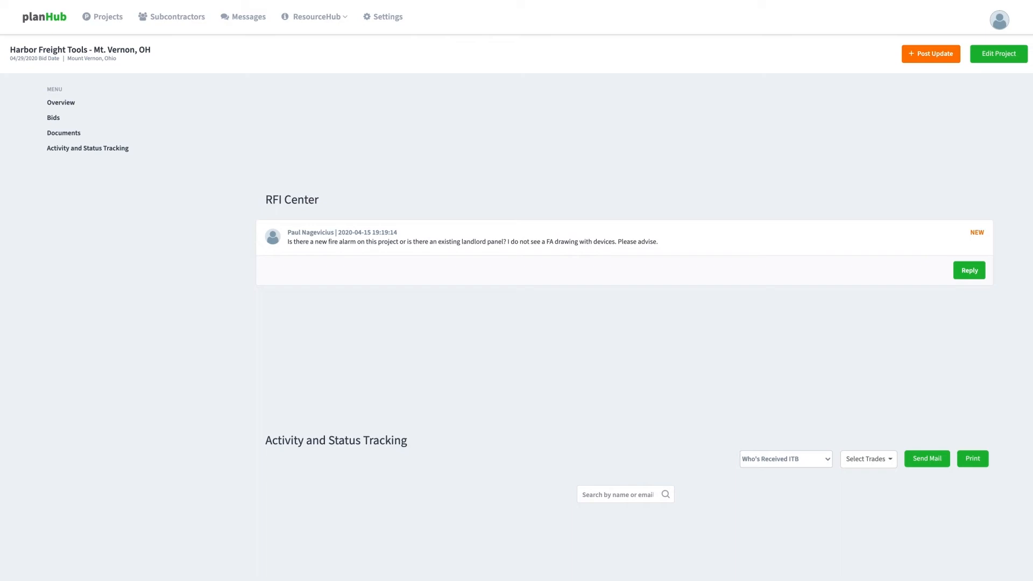
- Answer the fire alarm RFI publicly with 'There is an existing landlord panel.'
{"action": "left_click", "coordinate": [968, 271]}
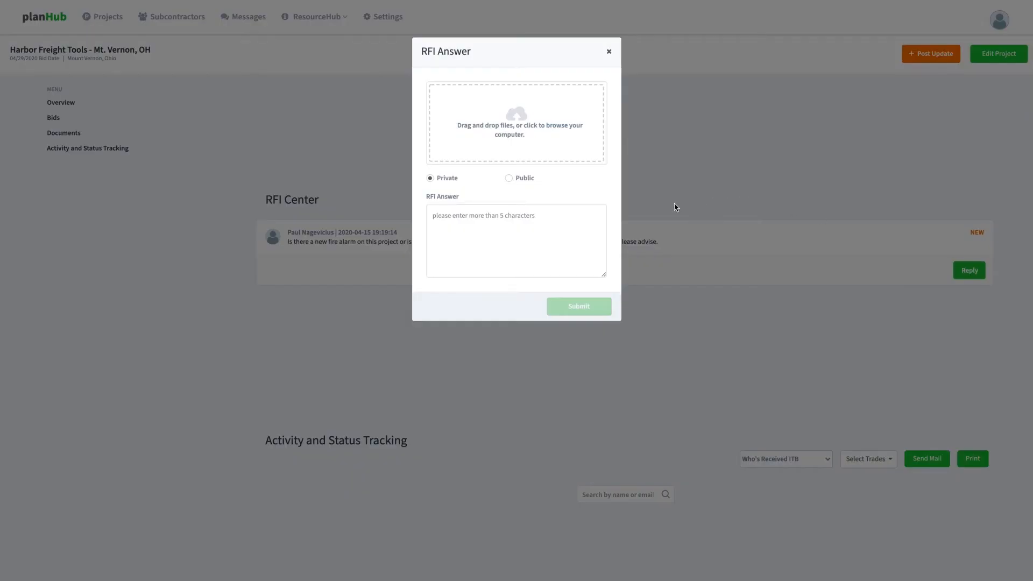
{"action": "left_click", "coordinate": [597, 222]}
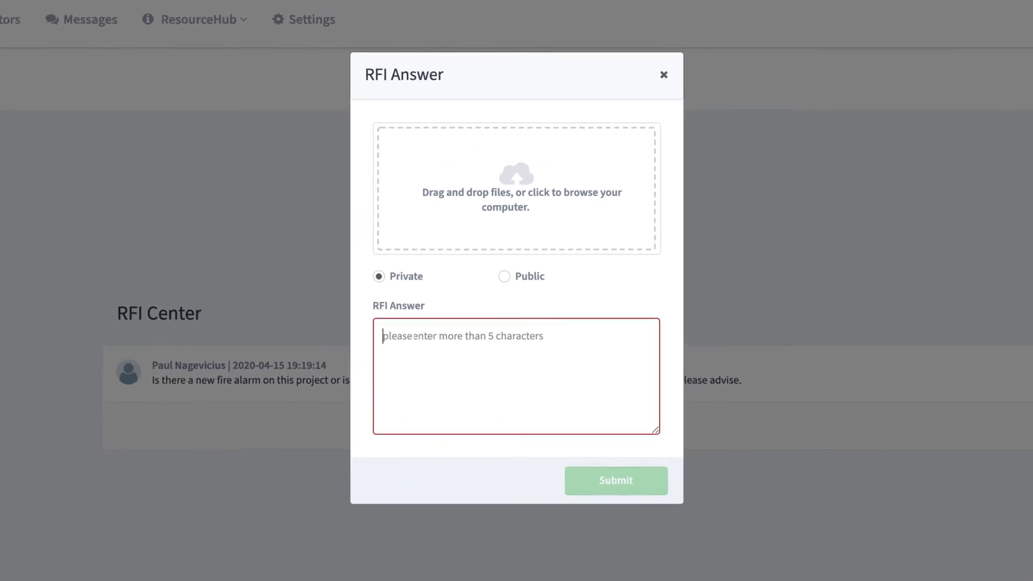
{"action": "type", "text": "There is an e"}
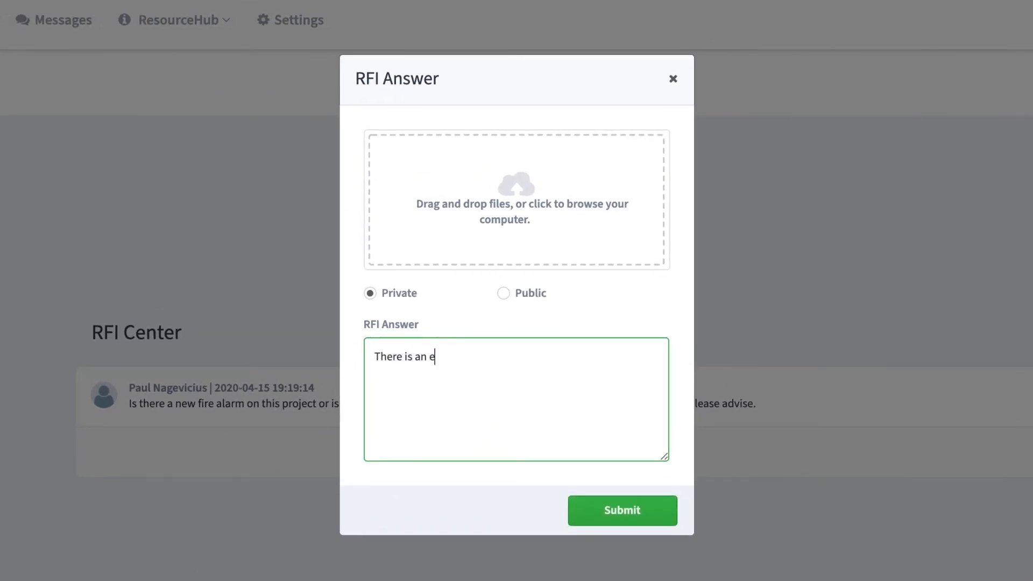
{"action": "type", "text": "xisting landlord pa"}
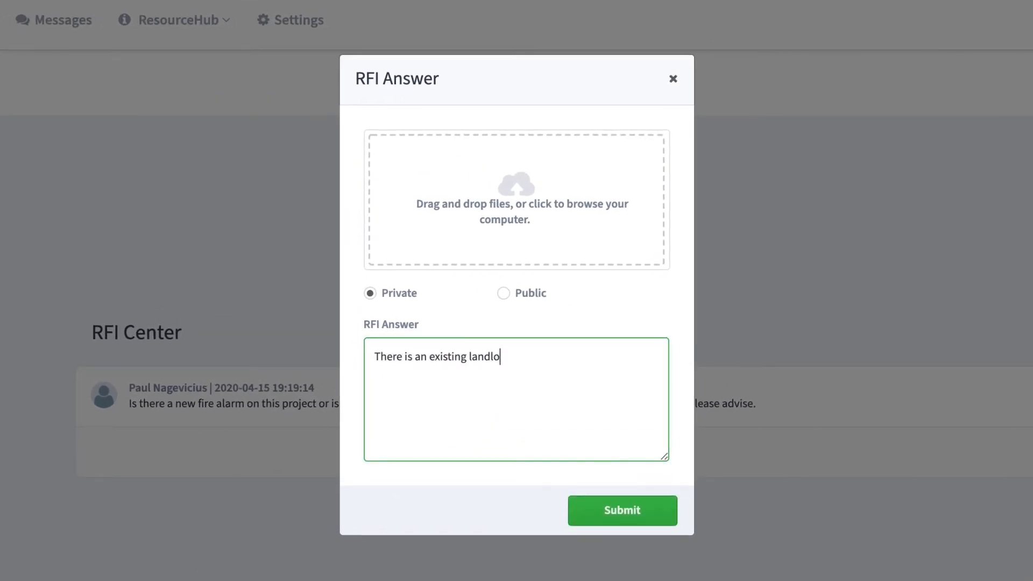
{"action": "type", "text": "nel."}
{"action": "left_click", "coordinate": [503, 295]}
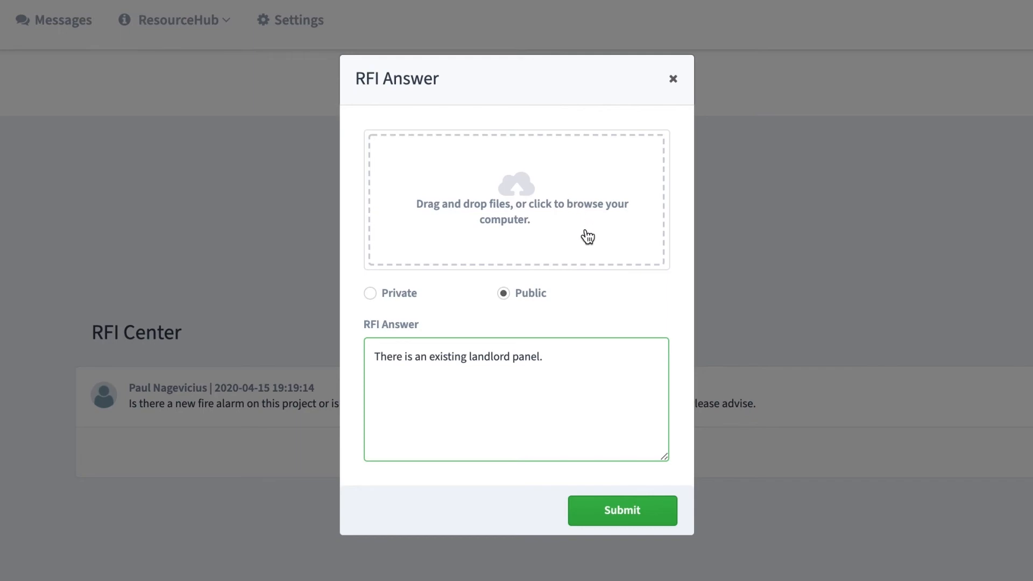
{"action": "left_click", "coordinate": [617, 485]}
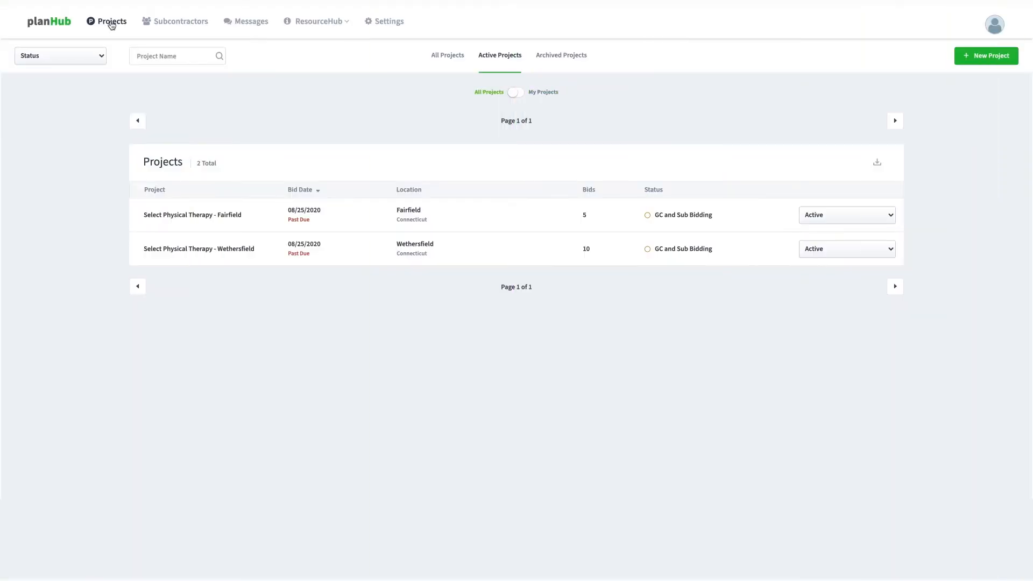
- Open Select Physical Therapy - Wethersfield and show its Activity and Status Tracking page
{"action": "left_click", "coordinate": [229, 243]}
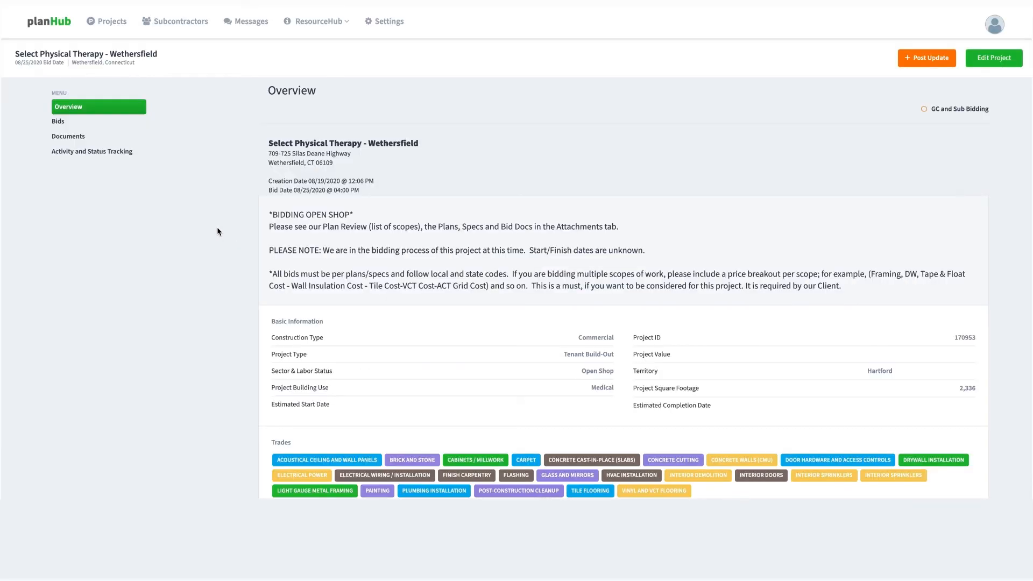
{"action": "left_click", "coordinate": [118, 157]}
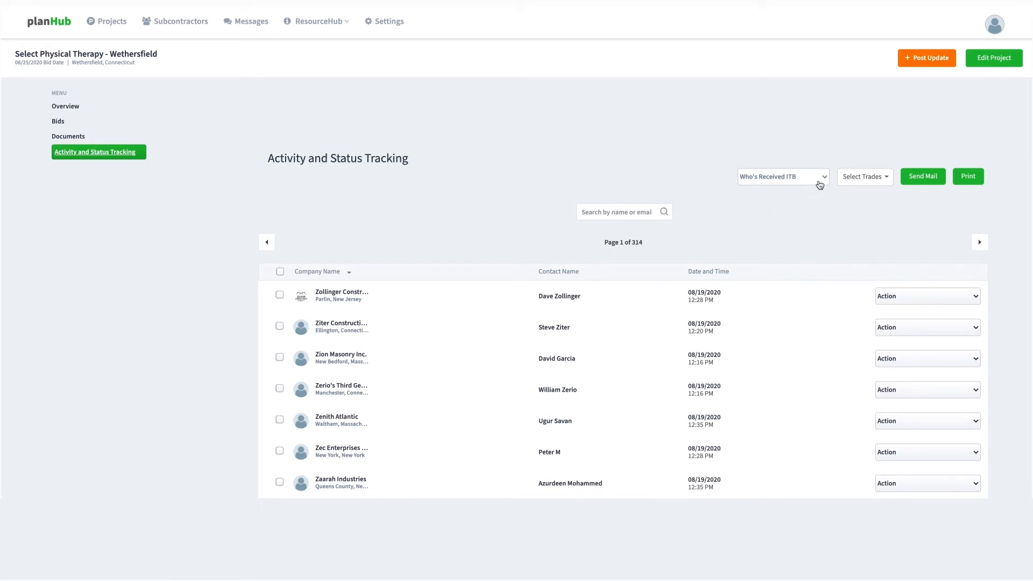
- Filter the Wethersfield ITB recipient list with the search term 'plumbing'
{"action": "scroll", "coordinate": [815, 253], "scroll_direction": "down", "scroll_amount": 3}
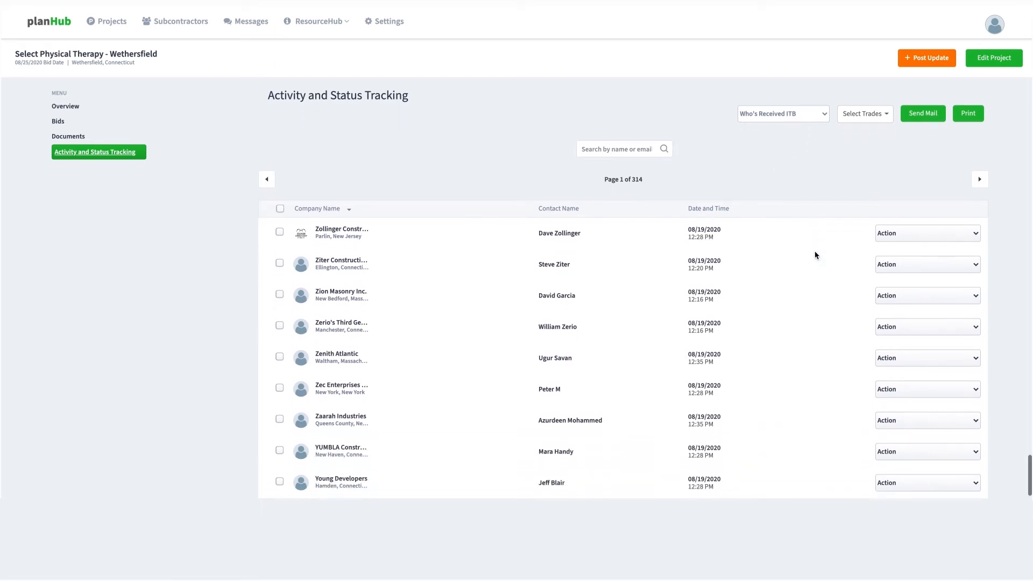
{"action": "scroll", "coordinate": [815, 251], "scroll_direction": "up", "scroll_amount": 2}
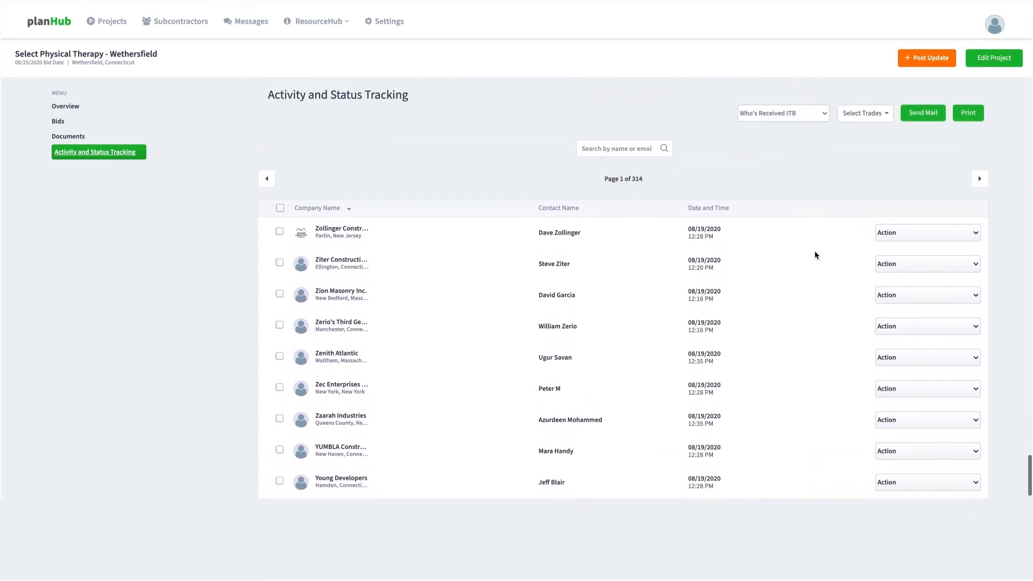
{"action": "left_click", "coordinate": [623, 168]}
{"action": "type", "text": "plumbing"}
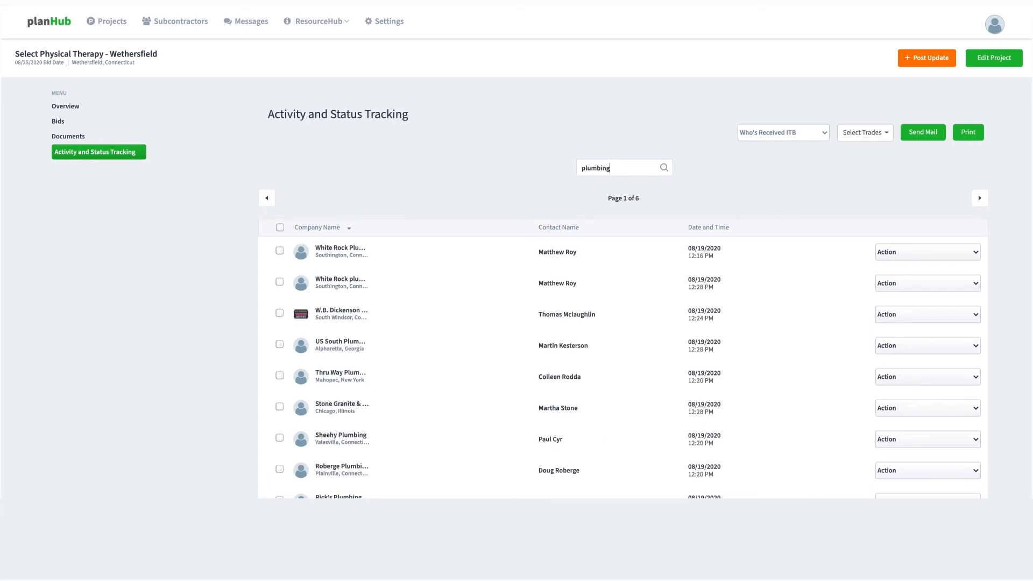
{"action": "left_click", "coordinate": [824, 133]}
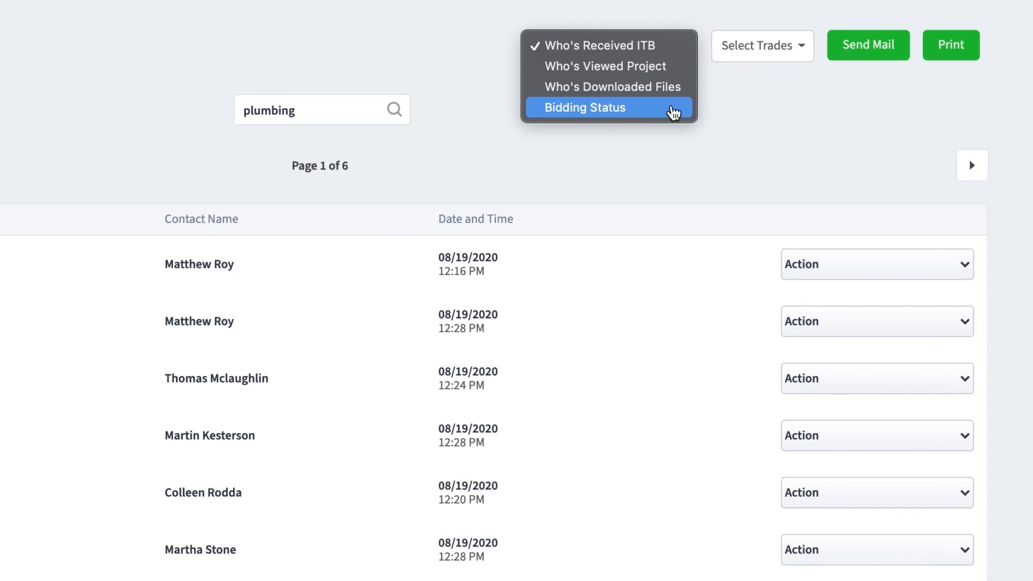
- Switch the plumbing list to the Who's Viewed Project view, showing 3 viewers
{"action": "left_click", "coordinate": [674, 113]}
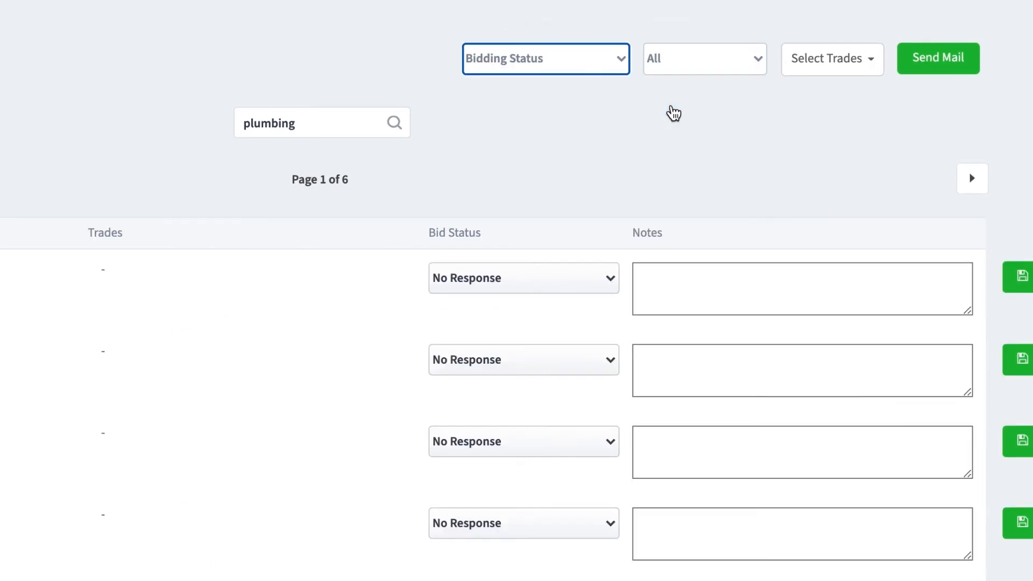
{"action": "left_click", "coordinate": [759, 60]}
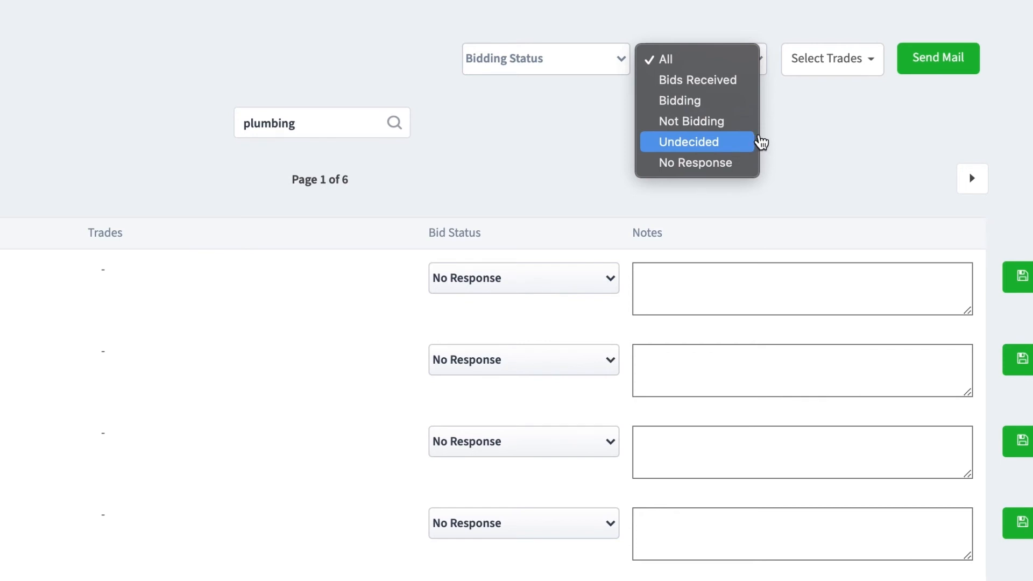
{"action": "key", "text": "Escape"}
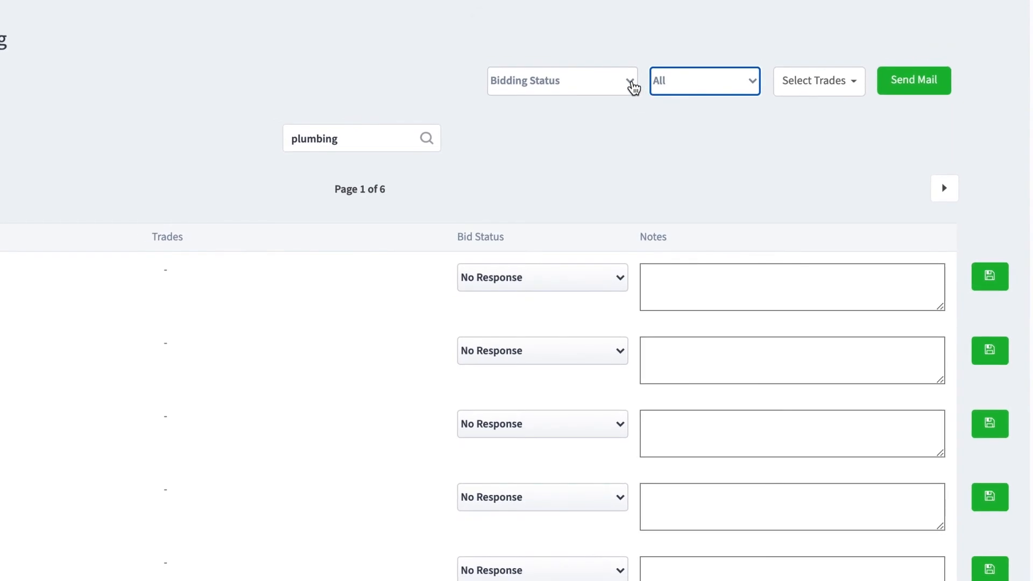
{"action": "left_click", "coordinate": [633, 84]}
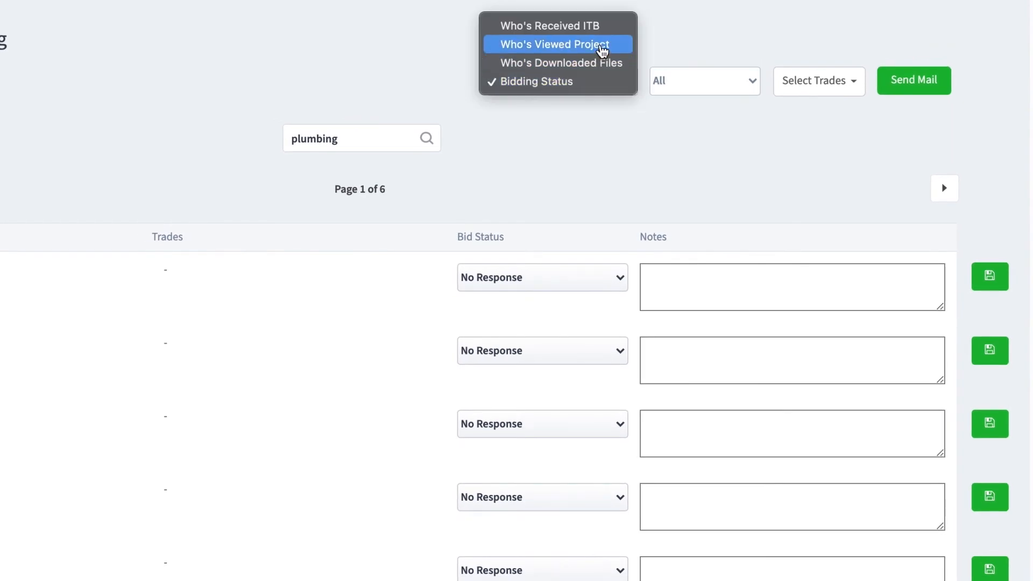
{"action": "left_click", "coordinate": [602, 47]}
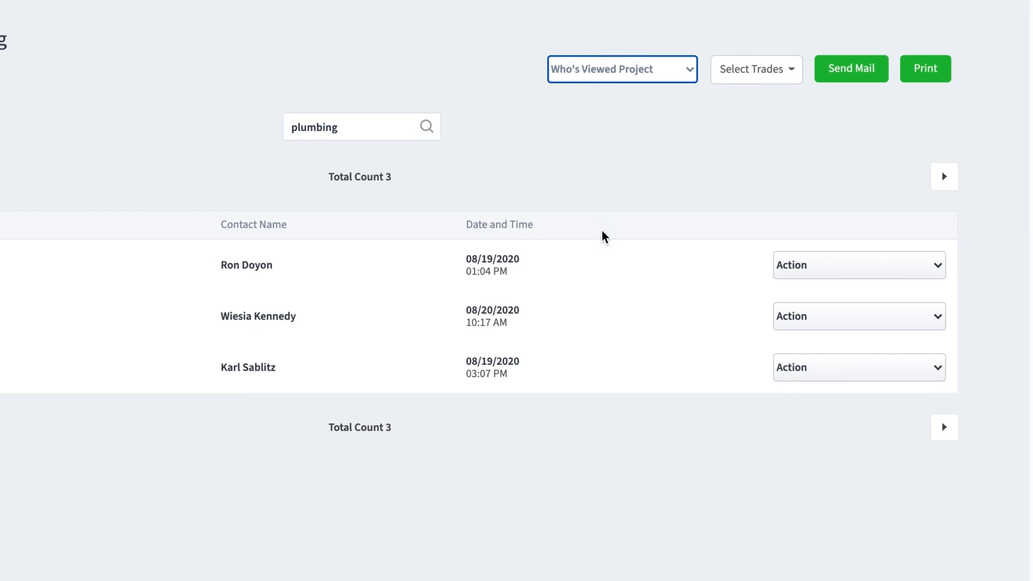
{"action": "left_click", "coordinate": [874, 122]}
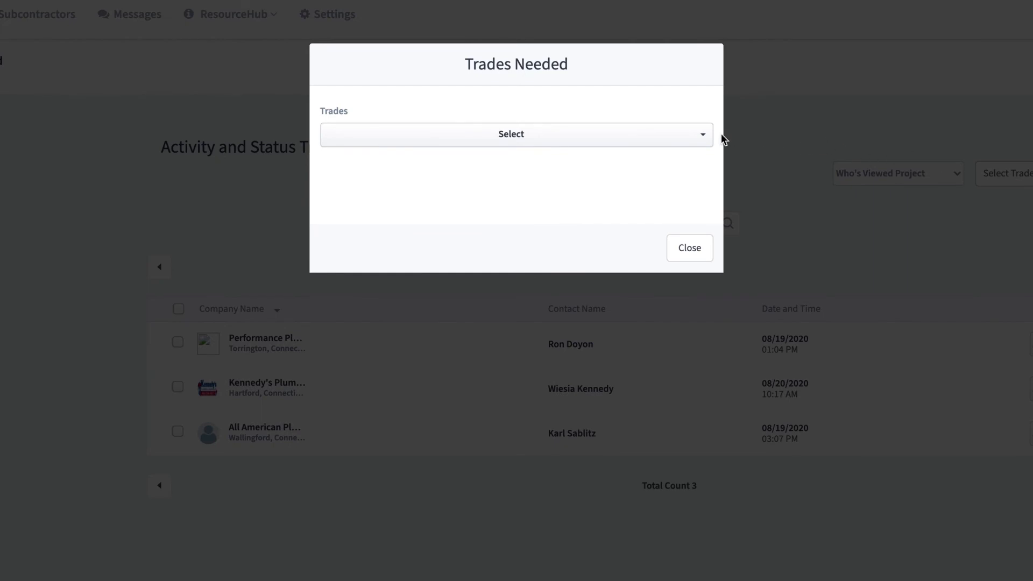
{"action": "left_click", "coordinate": [707, 138]}
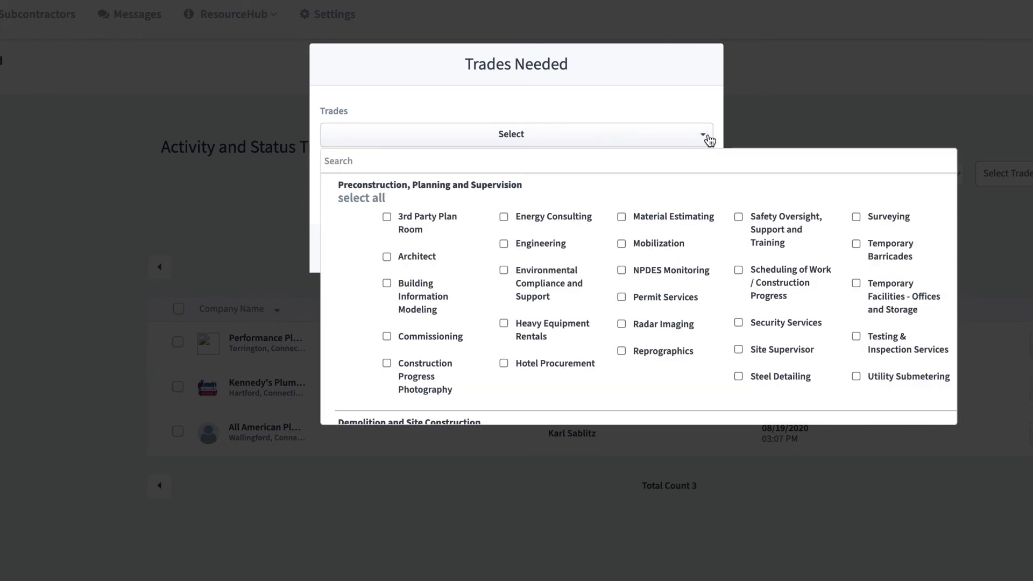
{"action": "scroll", "coordinate": [722, 276], "scroll_direction": "down", "scroll_amount": 10}
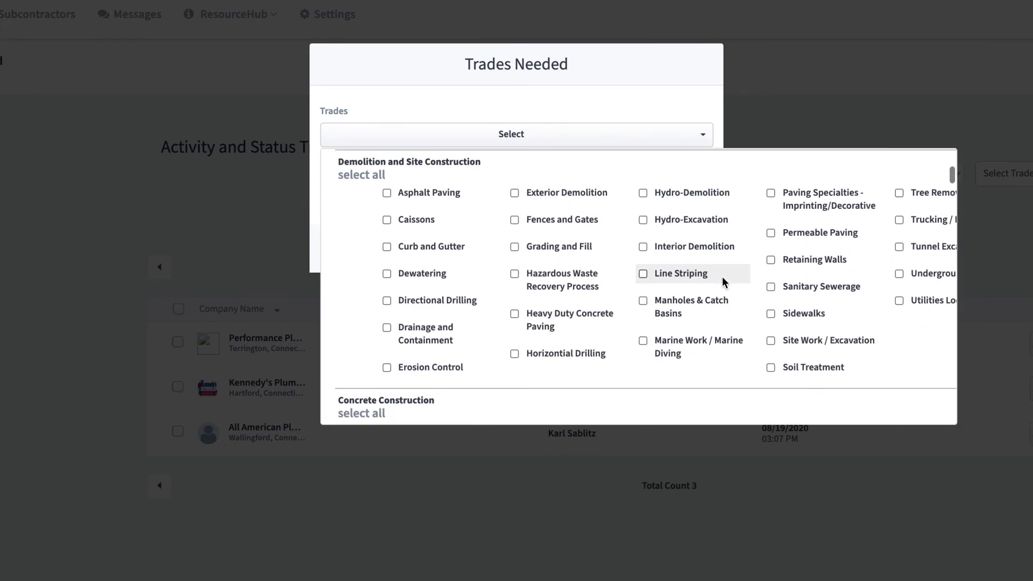
{"action": "left_click", "coordinate": [718, 129]}
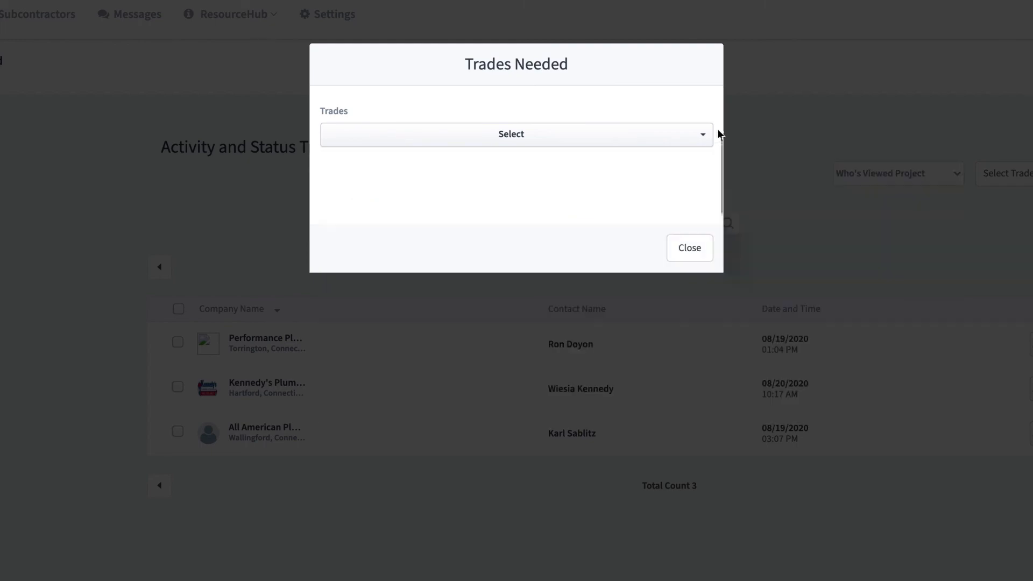
{"action": "left_click", "coordinate": [693, 249]}
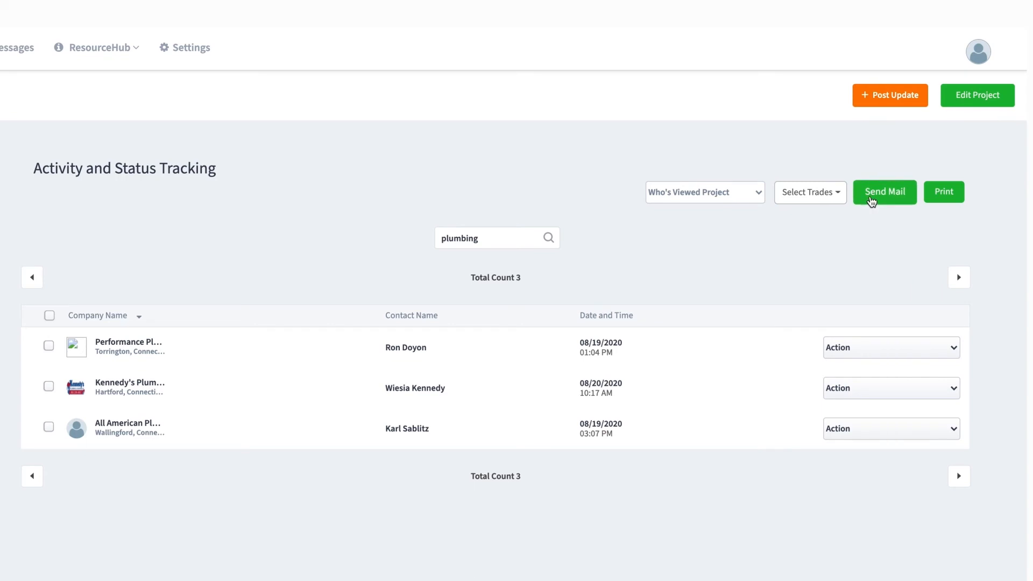
- Send the listed contacts the message 'Provide additional details in your bid.'
{"action": "left_click", "coordinate": [872, 200]}
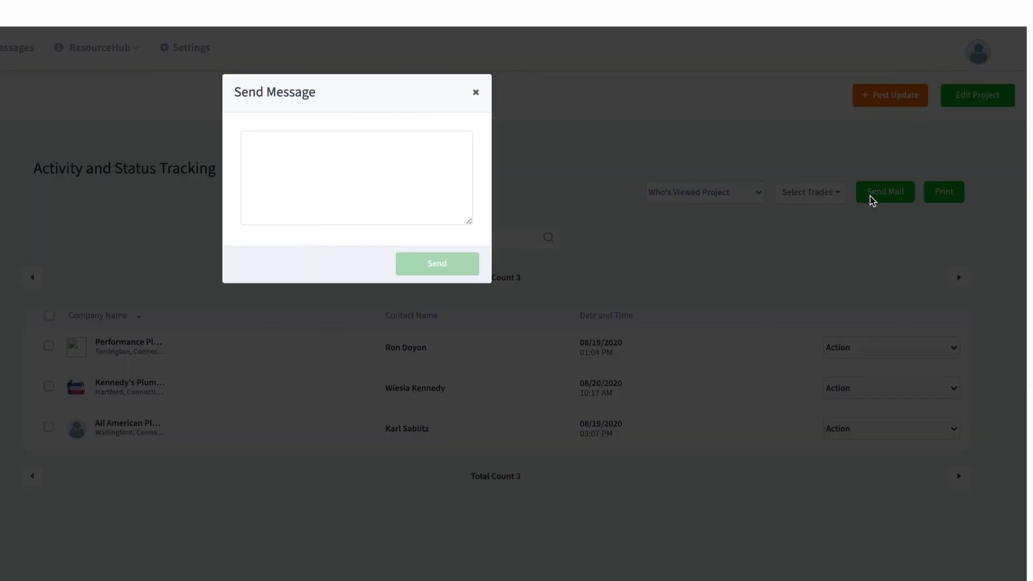
{"action": "left_click", "coordinate": [435, 177]}
{"action": "type", "text": "Provide additional details in your bid."}
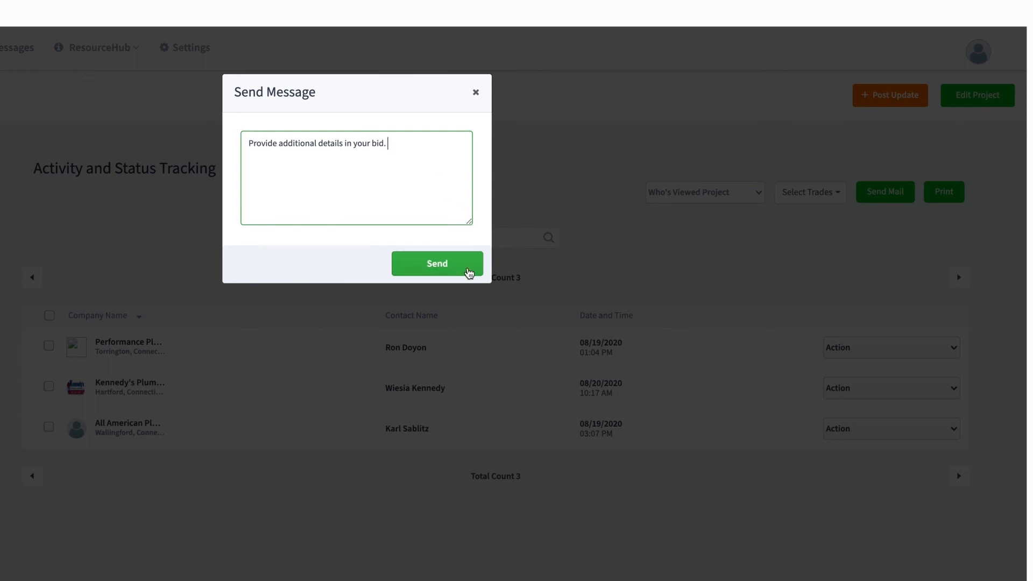
{"action": "left_click", "coordinate": [469, 270]}
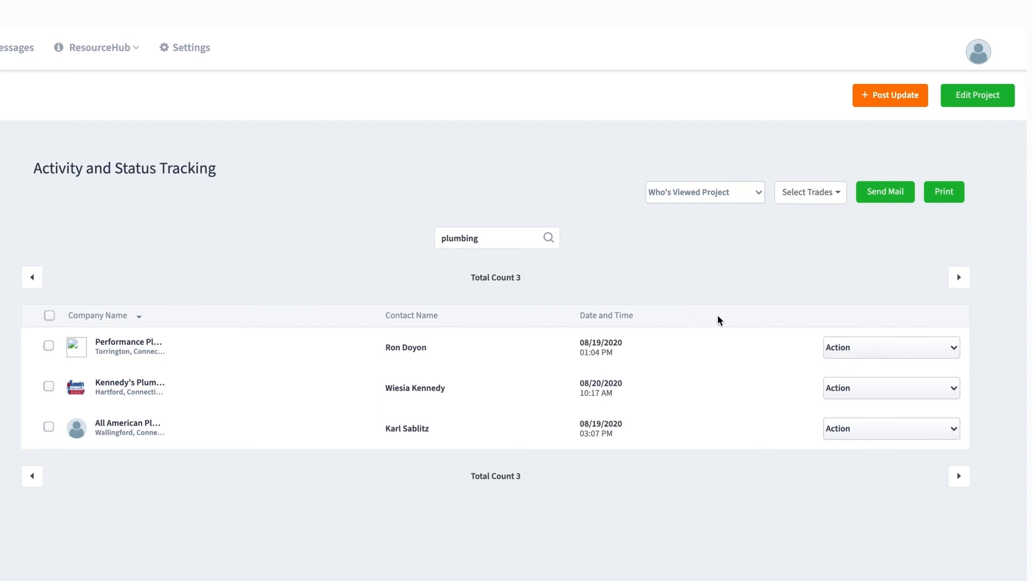
- Check the first viewer's Action options, then open the Who's Viewed Project view list
{"action": "left_click", "coordinate": [857, 350]}
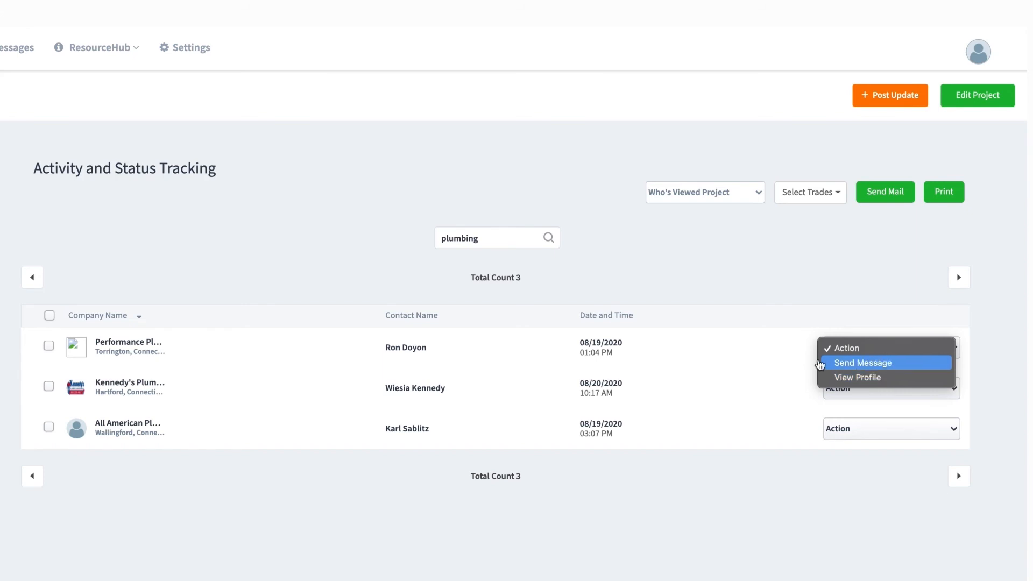
{"action": "left_click", "coordinate": [801, 347]}
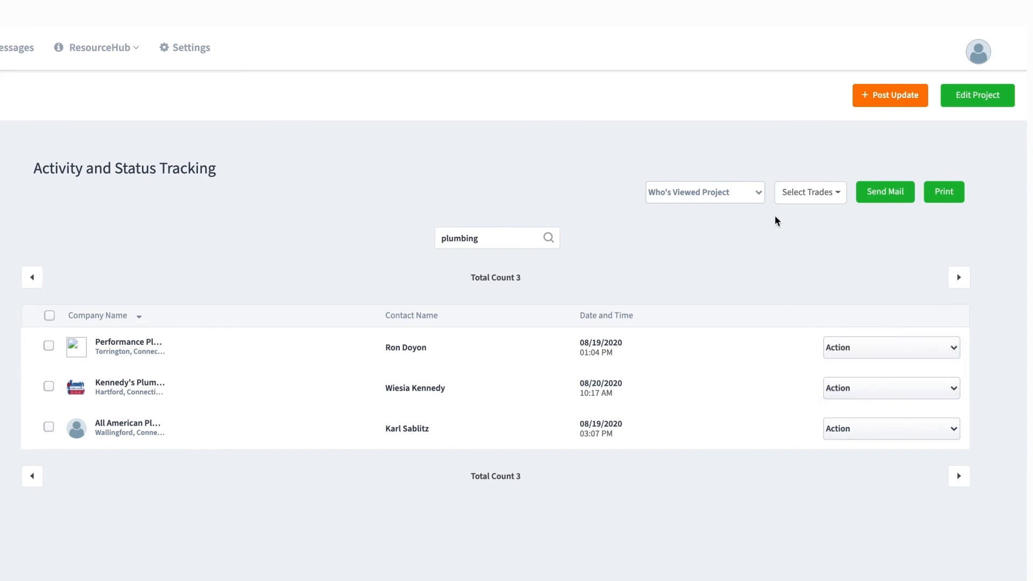
{"action": "left_click", "coordinate": [755, 201]}
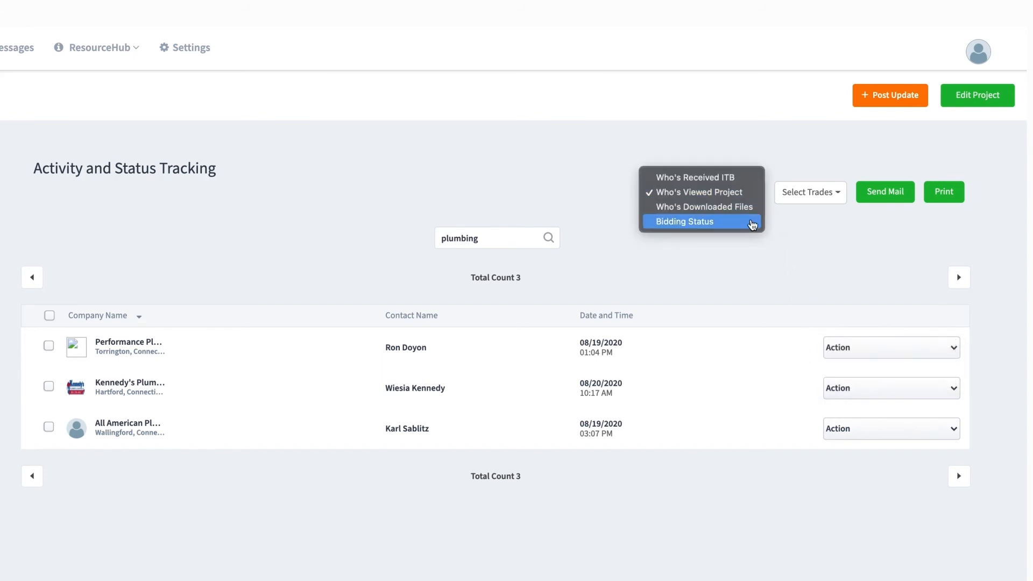
- Under Bidding Status, note 'contact him directly on October 5th.' for the first bidder, then return to Who's Viewed Project
{"action": "left_click", "coordinate": [752, 223]}
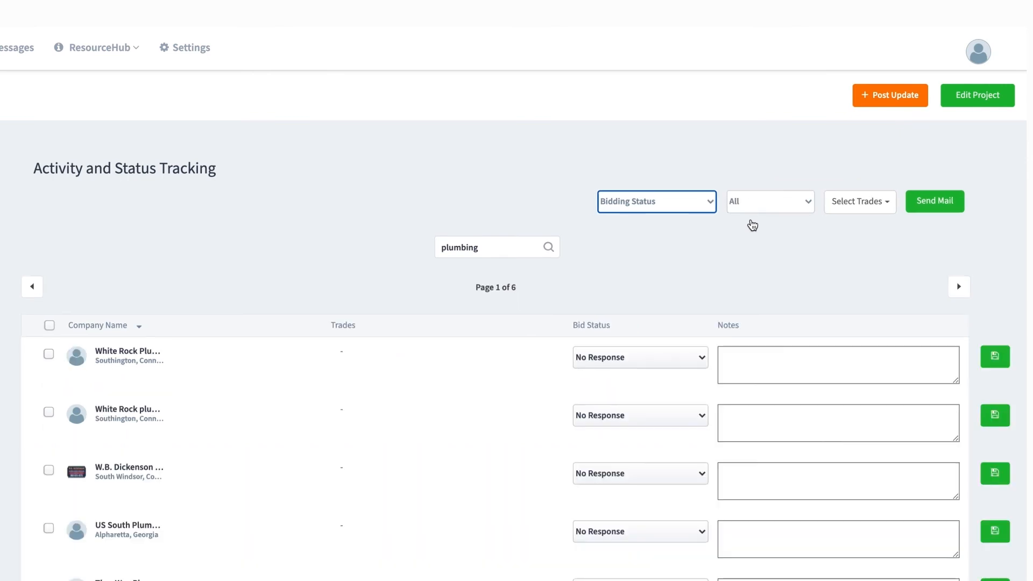
{"action": "left_click", "coordinate": [774, 358]}
{"action": "type", "text": "contact him"}
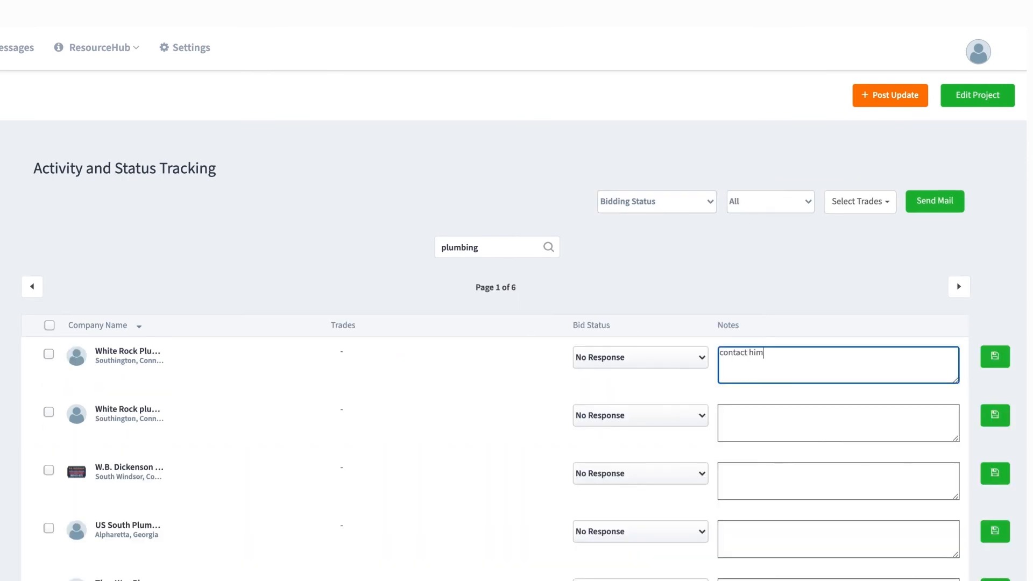
{"action": "type", "text": " directly on October 5th."}
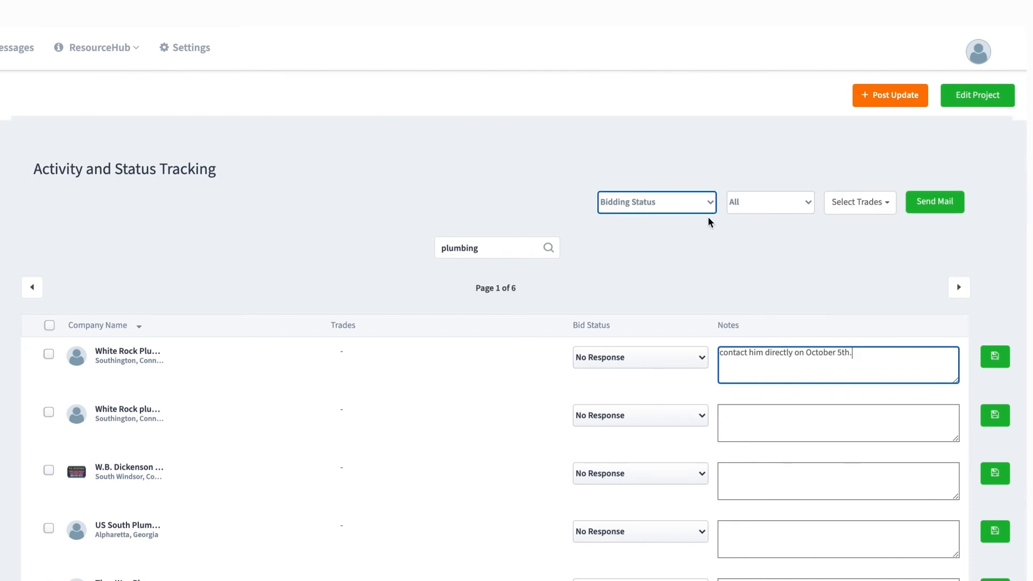
{"action": "left_click", "coordinate": [692, 210]}
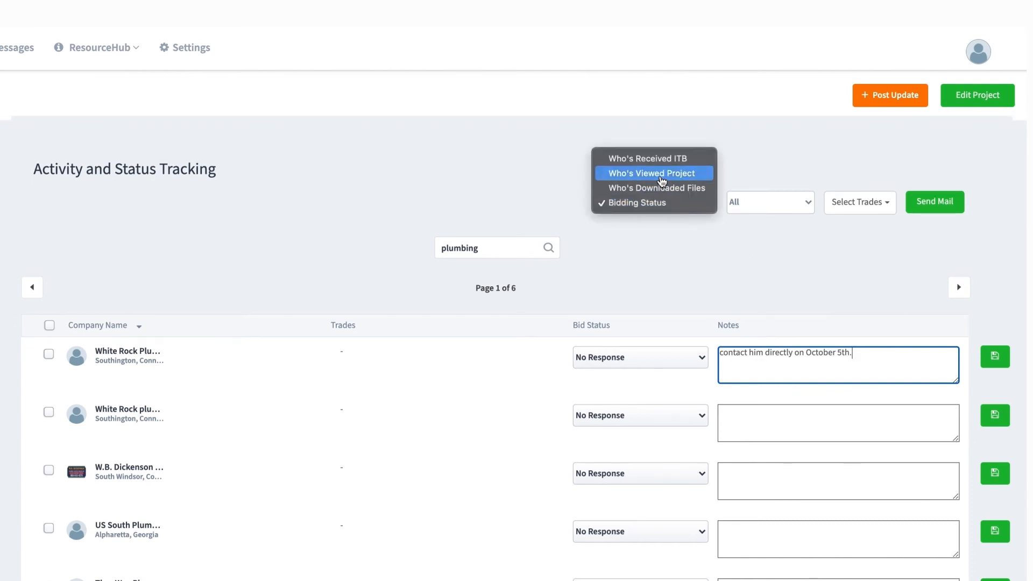
{"action": "left_click", "coordinate": [659, 174]}
- Print the activity tracking report to PDF and dismiss the save prompt
{"action": "left_click", "coordinate": [937, 224]}
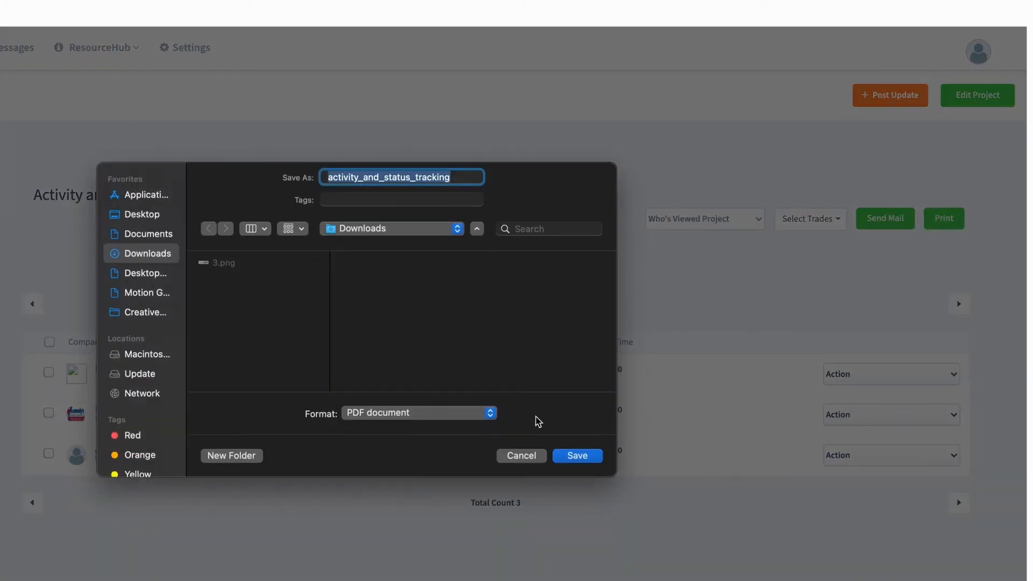
{"action": "left_click", "coordinate": [528, 455]}
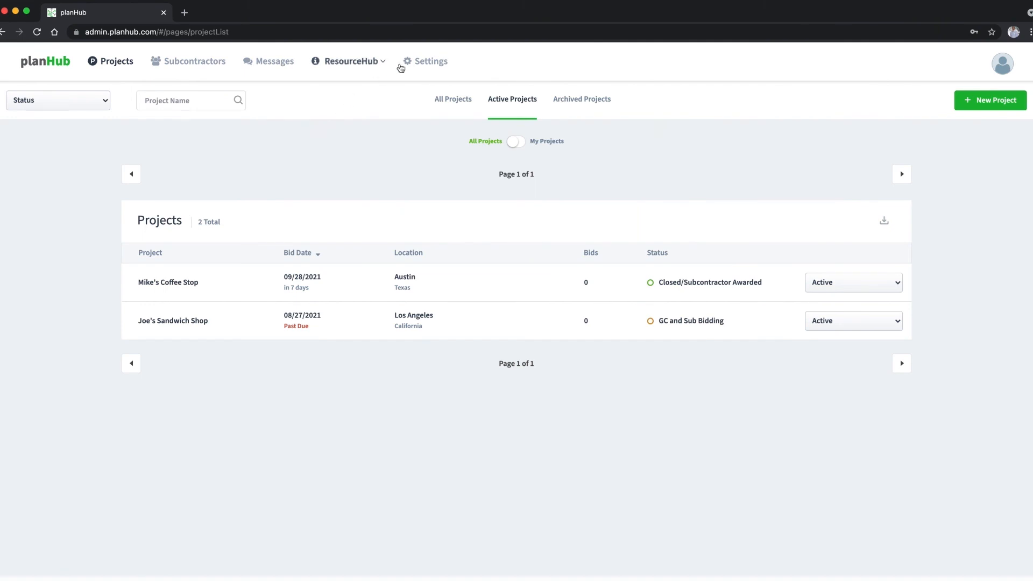
- In account Settings, add the new phone number with type Cell
{"action": "left_click", "coordinate": [417, 62]}
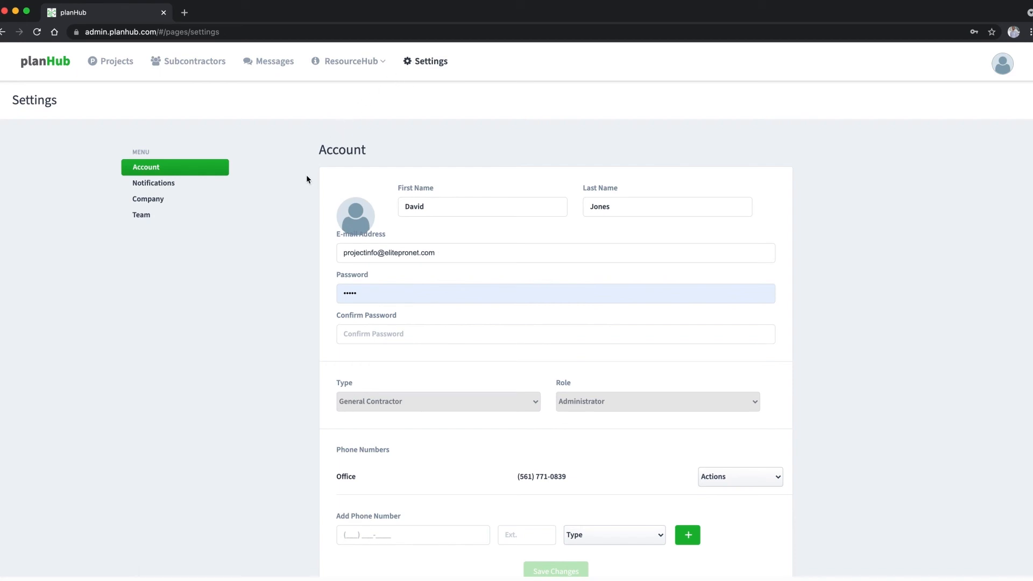
{"action": "scroll", "coordinate": [306, 180], "scroll_direction": "down", "scroll_amount": 2}
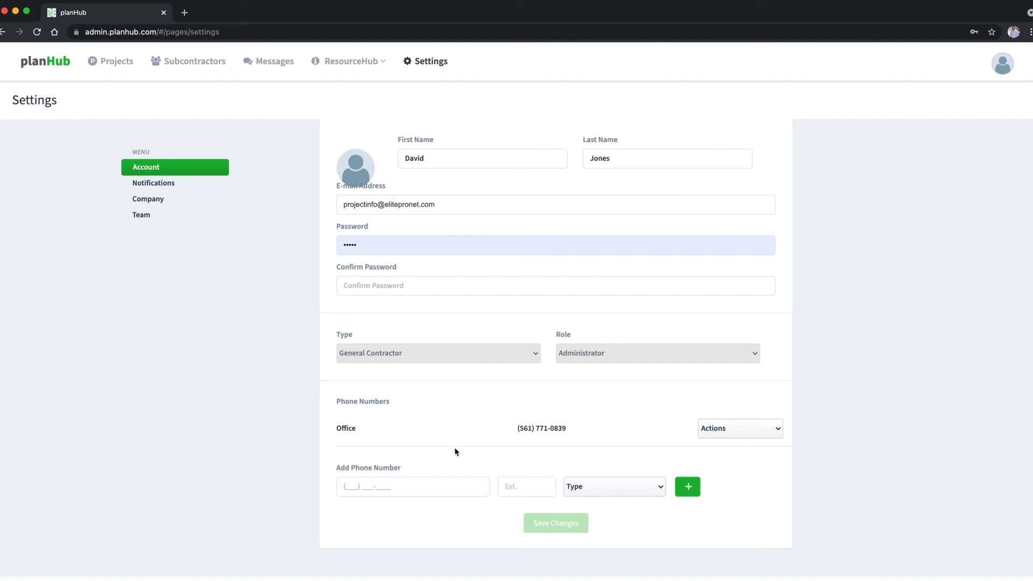
{"action": "left_click", "coordinate": [446, 486]}
{"action": "type", "text": "801) 555-5554"}
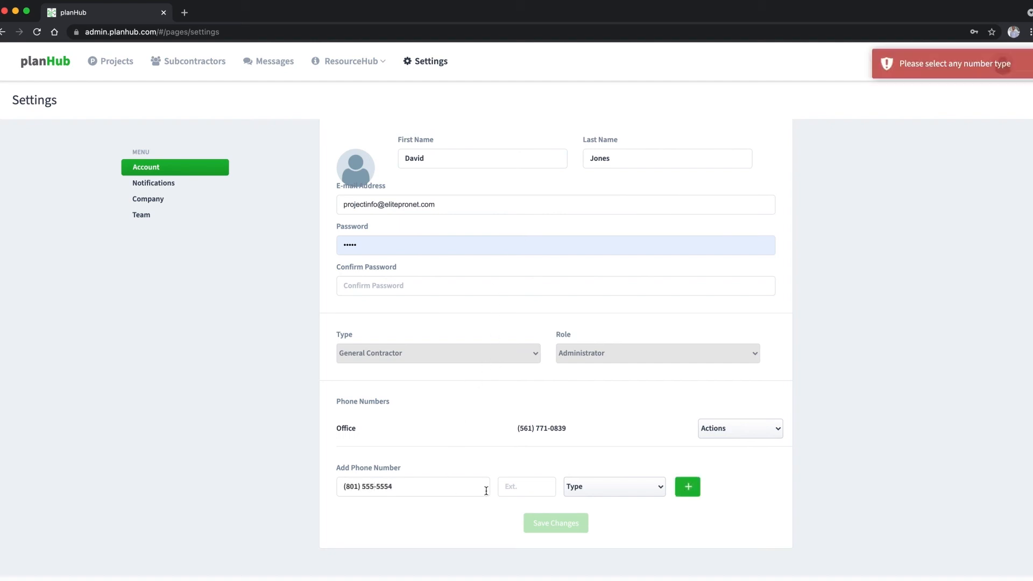
{"action": "left_click", "coordinate": [619, 495]}
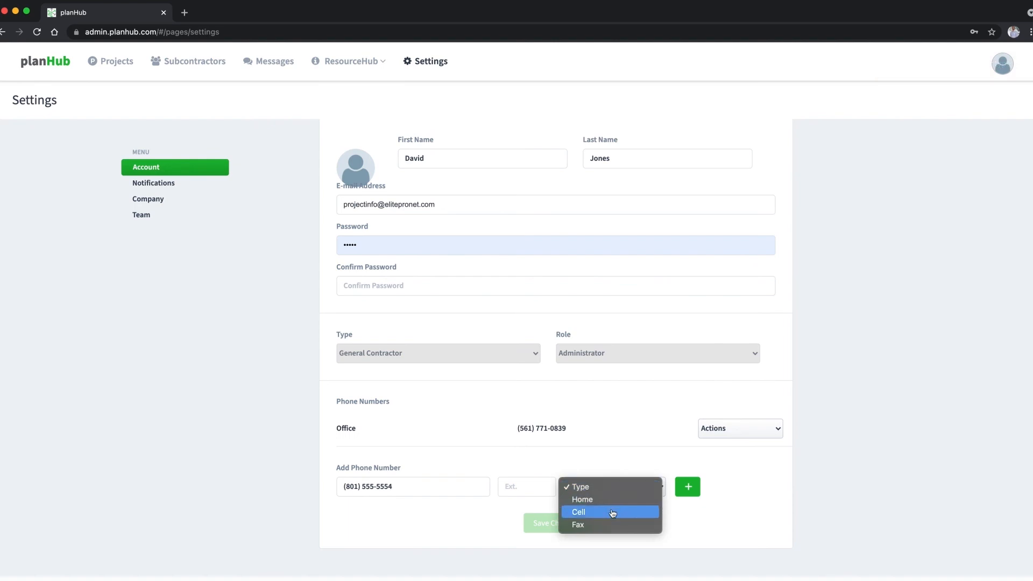
{"action": "left_click", "coordinate": [611, 512]}
{"action": "left_click", "coordinate": [683, 488]}
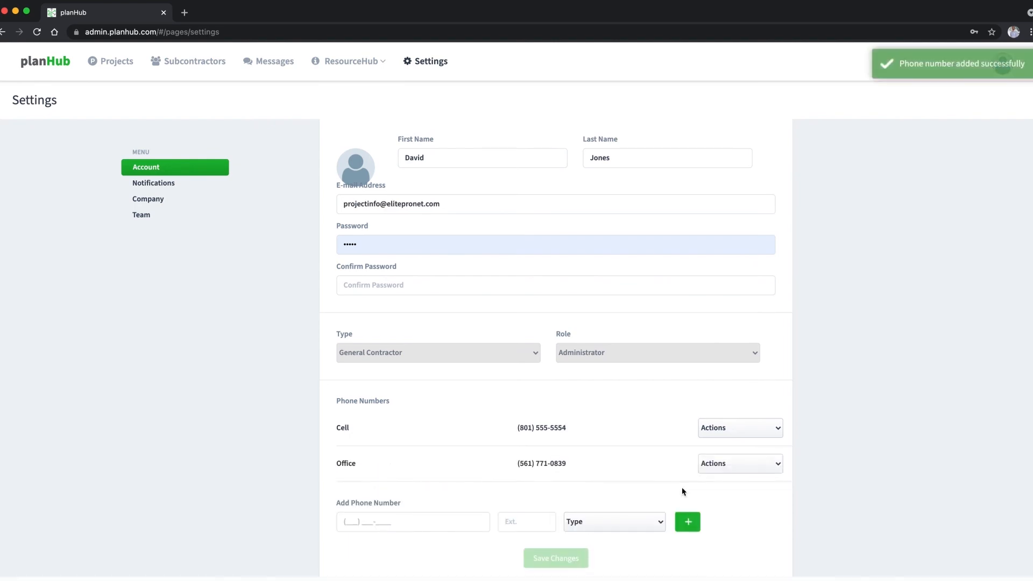
{"action": "scroll", "coordinate": [682, 492], "scroll_direction": "down", "scroll_amount": 2}
{"action": "scroll", "coordinate": [606, 496], "scroll_direction": "down", "scroll_amount": 8}
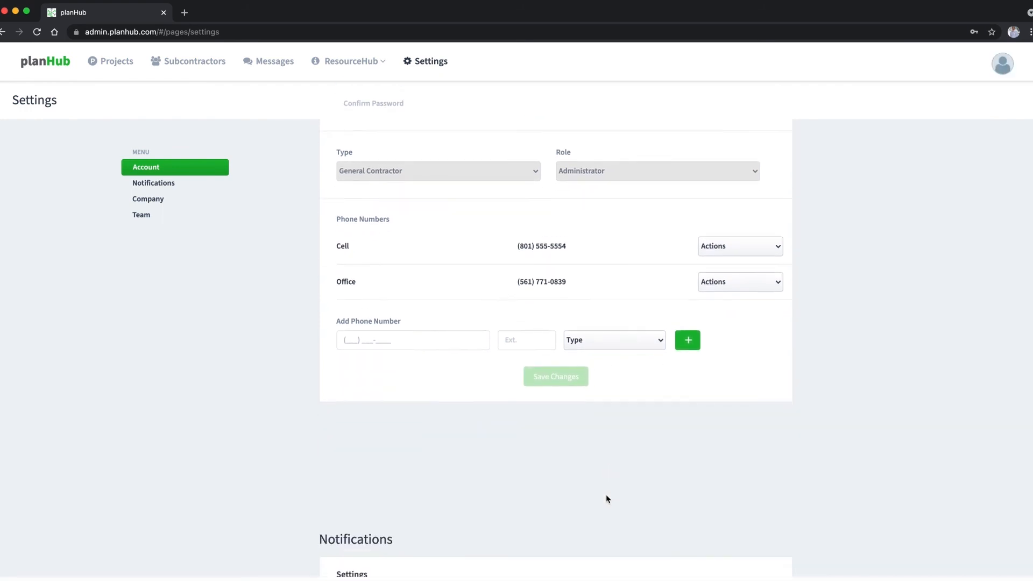
- Scroll down past the Notifications settings toward the Company form
{"action": "scroll", "coordinate": [606, 499], "scroll_direction": "down", "scroll_amount": 2}
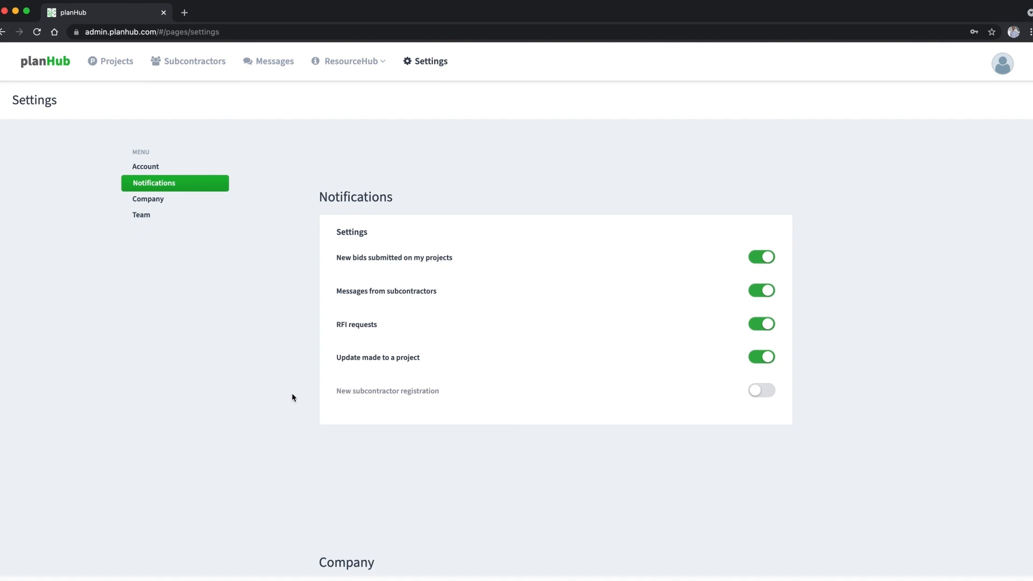
{"action": "scroll", "coordinate": [292, 397], "scroll_direction": "down", "scroll_amount": 7}
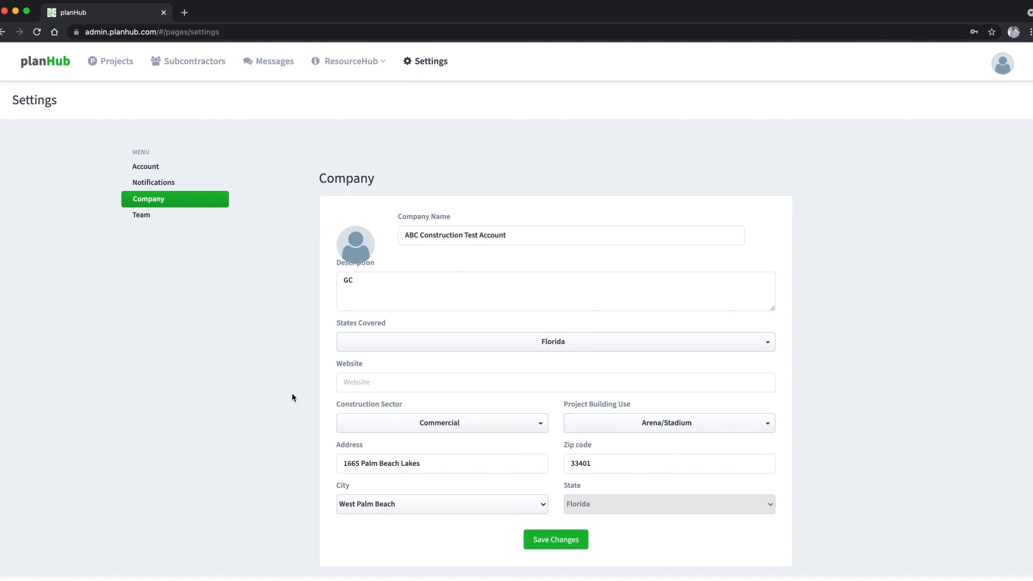
{"action": "left_click", "coordinate": [351, 383]}
{"action": "type", "text": "www.321contracors.com"}
{"action": "left_click", "coordinate": [556, 541]}
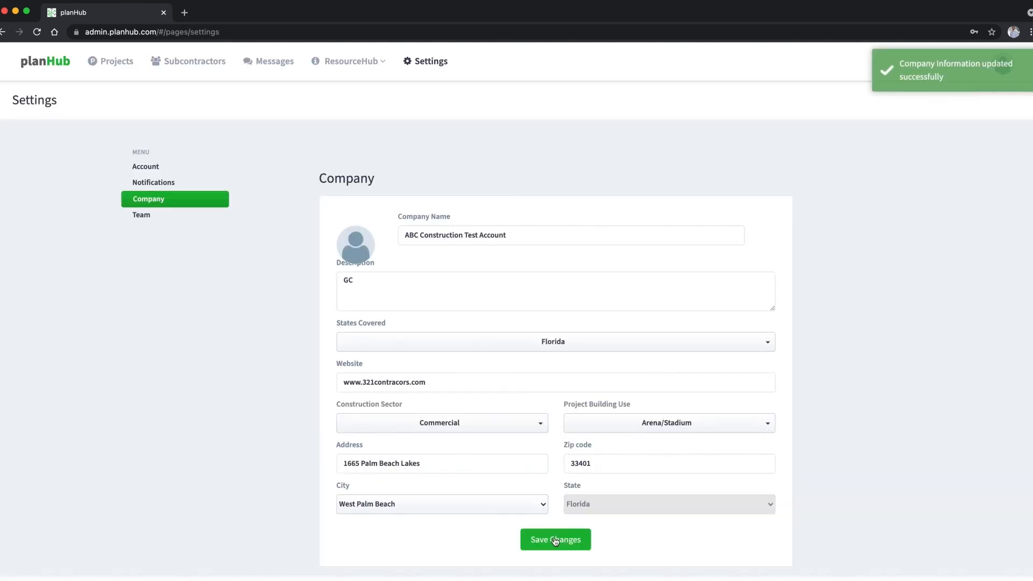
{"action": "scroll", "coordinate": [518, 511], "scroll_direction": "down", "scroll_amount": 5}
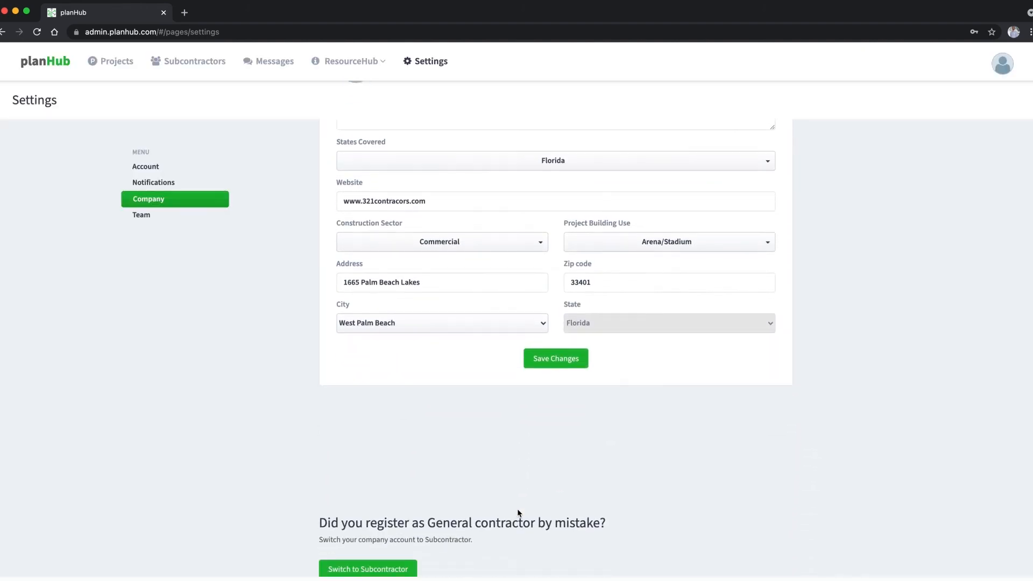
{"action": "scroll", "coordinate": [518, 512], "scroll_direction": "down", "scroll_amount": 2}
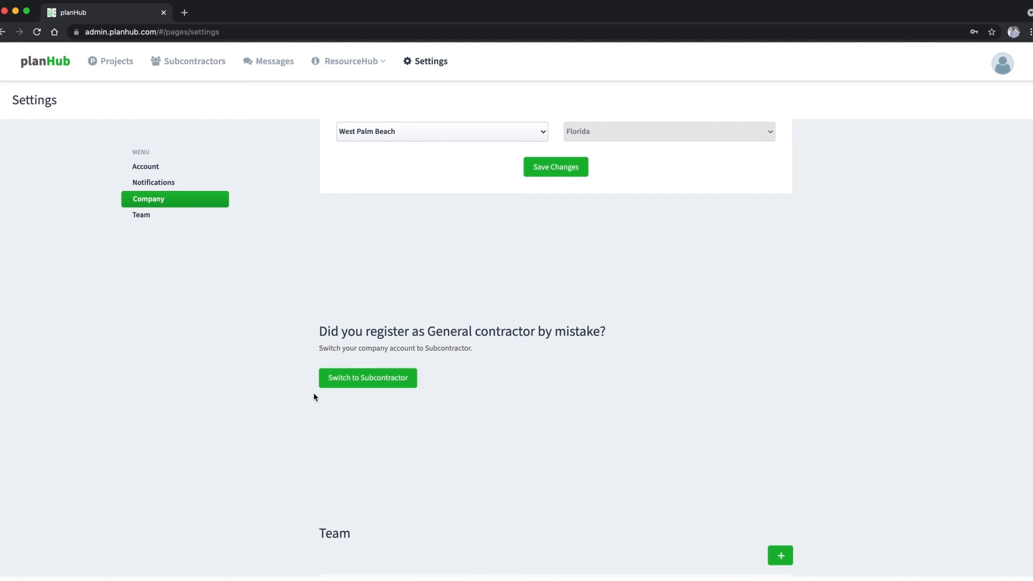
- Review a team member's Role and Actions menus, keeping the role as Estimator
{"action": "scroll", "coordinate": [314, 396], "scroll_direction": "down", "scroll_amount": 5}
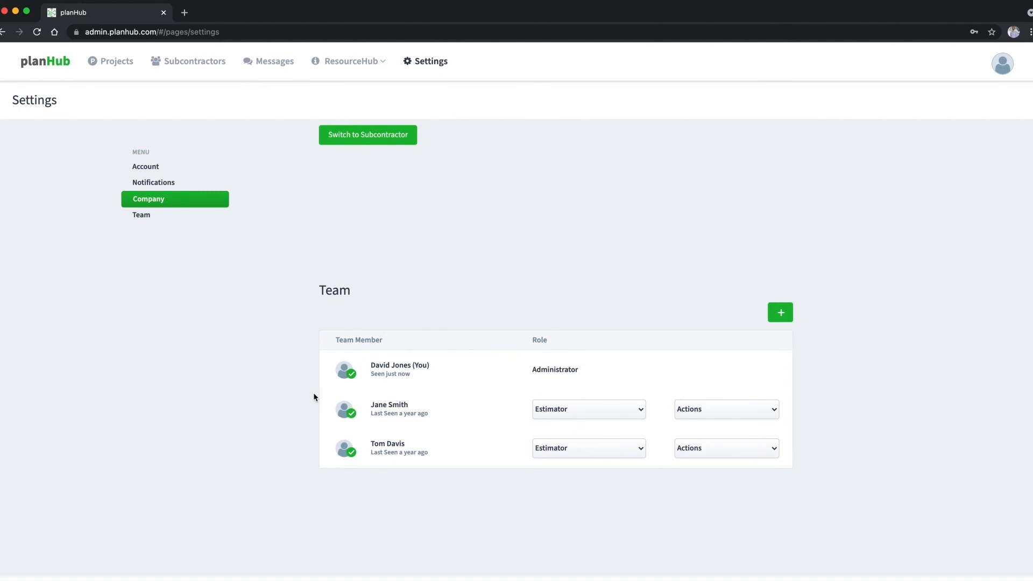
{"action": "left_click", "coordinate": [595, 417]}
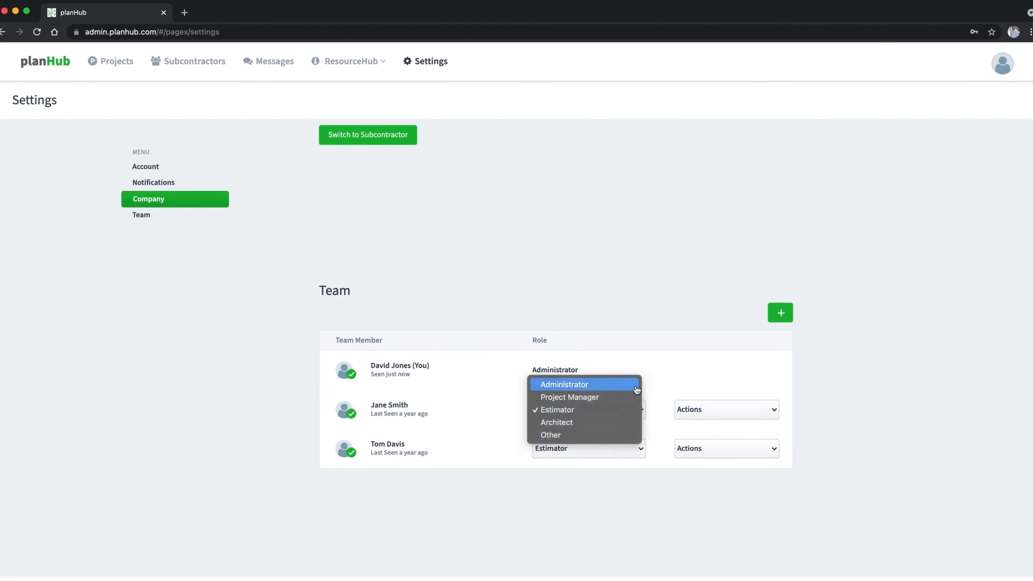
{"action": "left_click", "coordinate": [636, 411]}
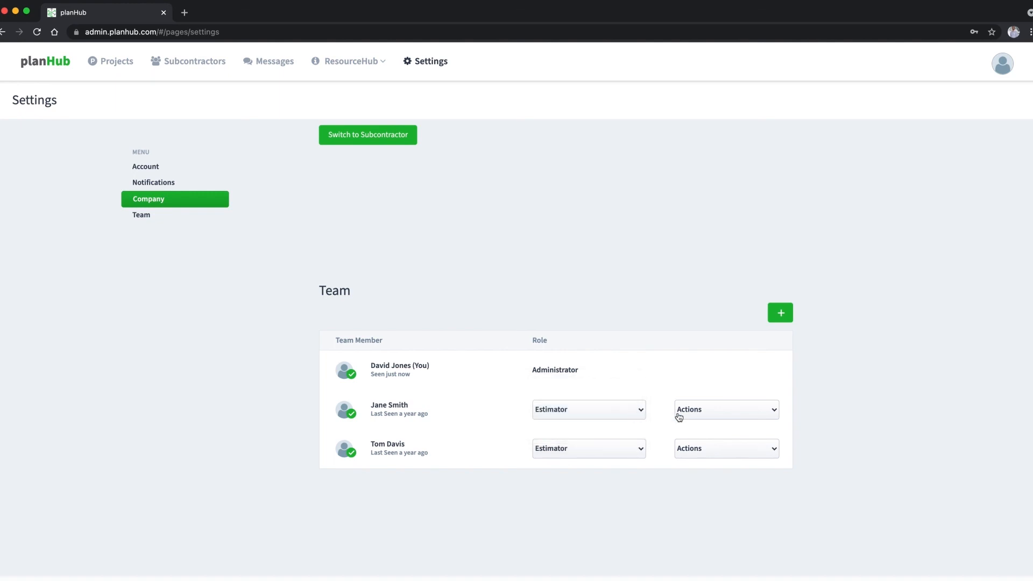
{"action": "left_click", "coordinate": [700, 417]}
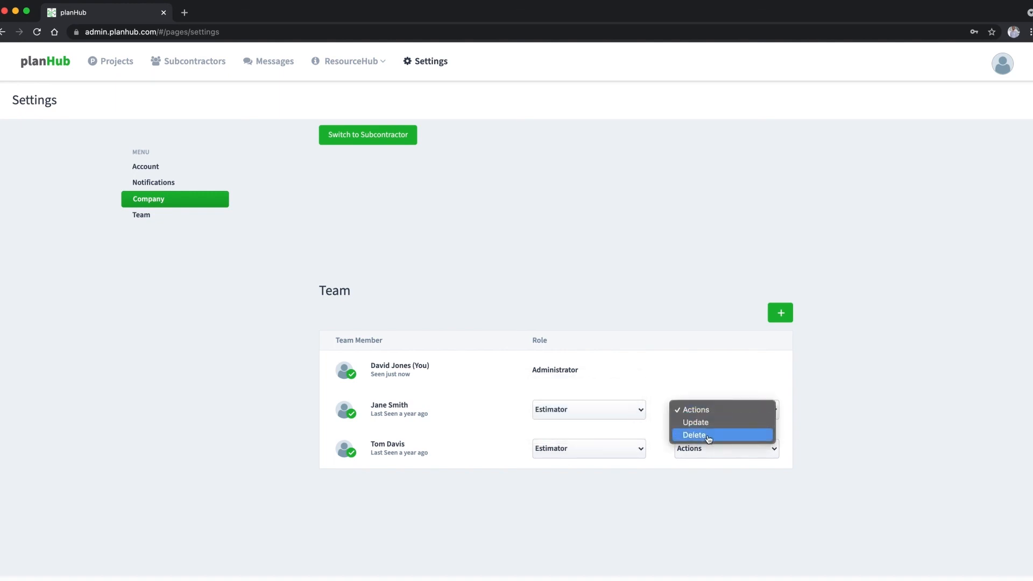
{"action": "left_click", "coordinate": [665, 401]}
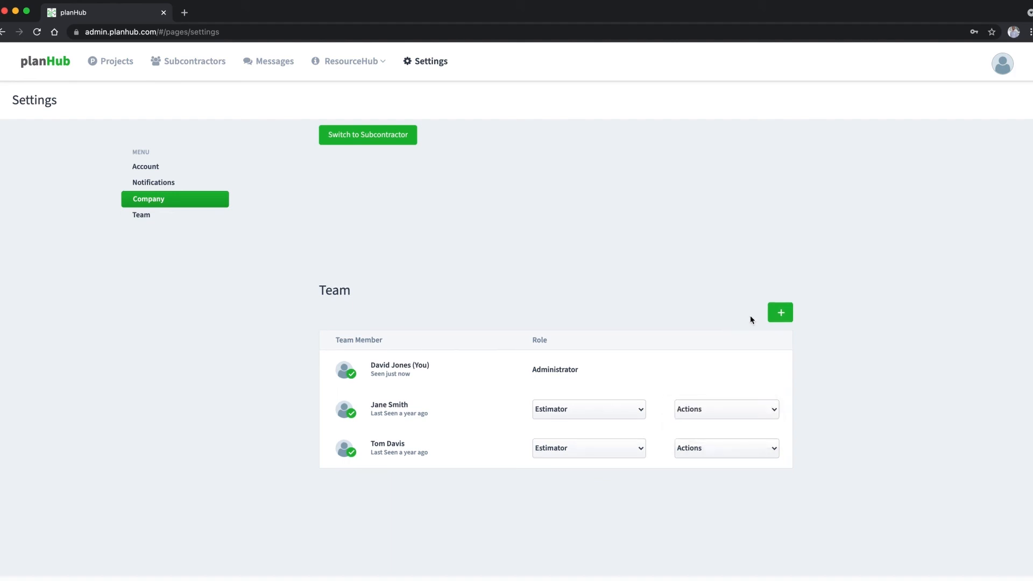
- Invite a new team member by entering their e-mail address and sending the invitation
{"action": "left_click", "coordinate": [780, 313]}
{"action": "left_click", "coordinate": [362, 197]}
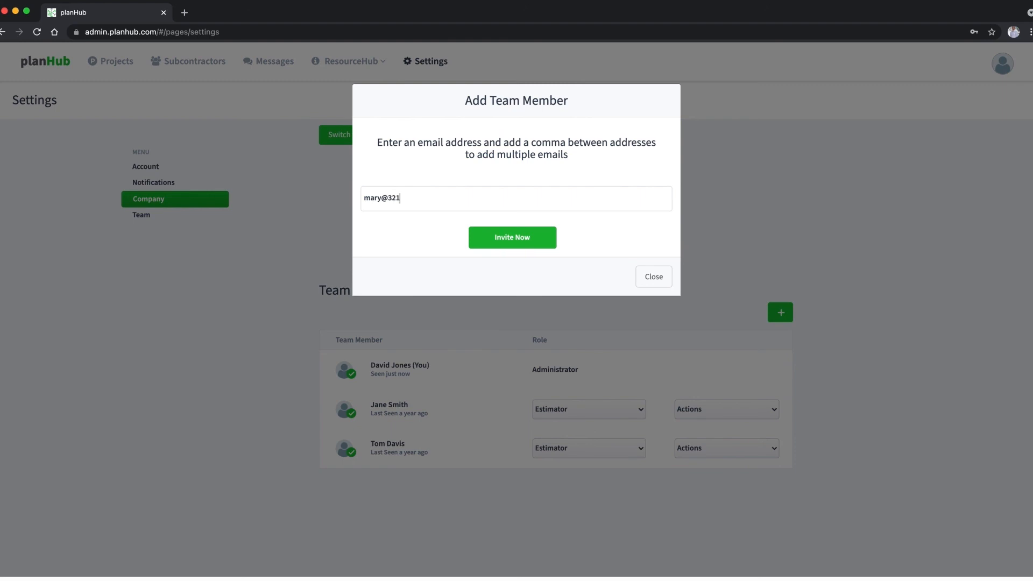
{"action": "left_click", "coordinate": [541, 241]}
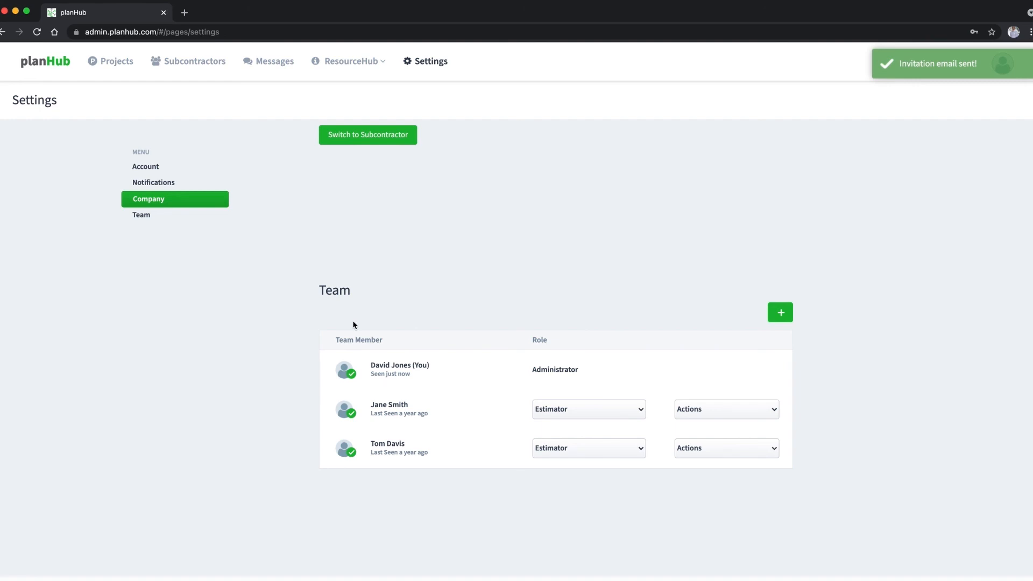
{"action": "scroll", "coordinate": [353, 325], "scroll_direction": "down", "scroll_amount": 1}
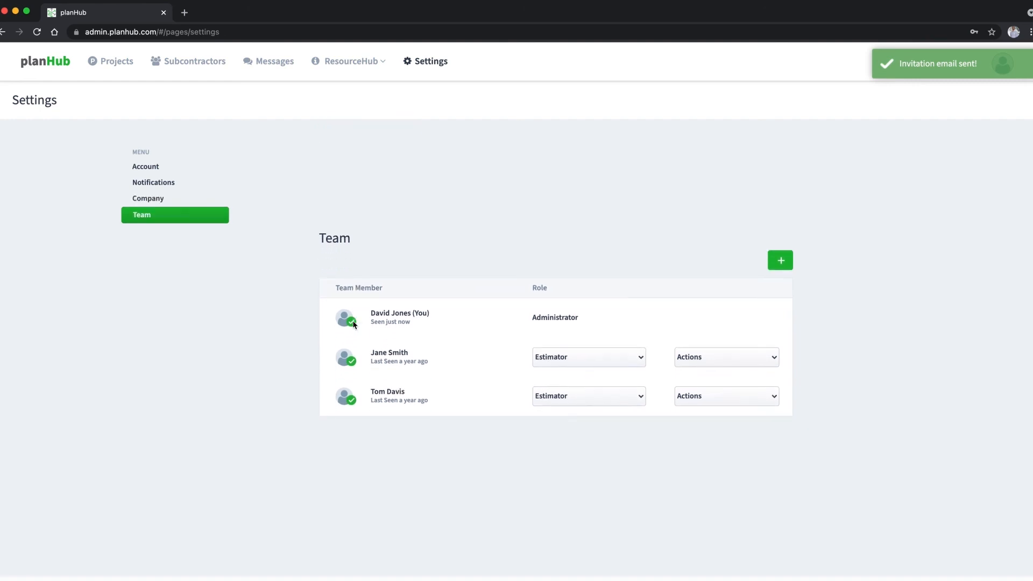